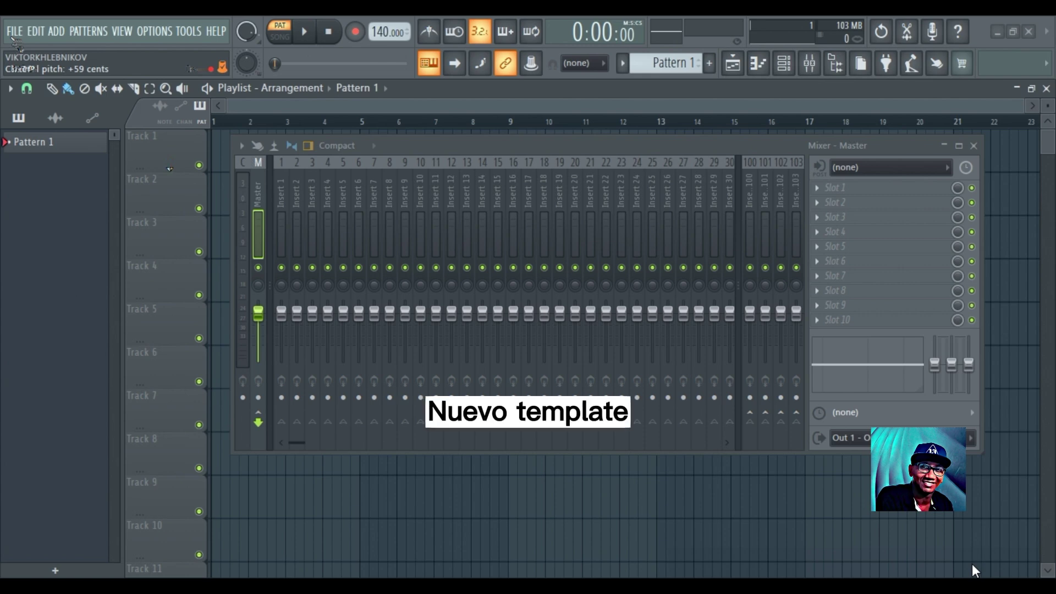
- Start a new project from the template with the prepared piano, guitar, bass and drum tracks, and add an empty pattern
{"action": "left_click", "coordinate": [15, 31]}
{"action": "mouse_move", "coordinate": [38, 68]}
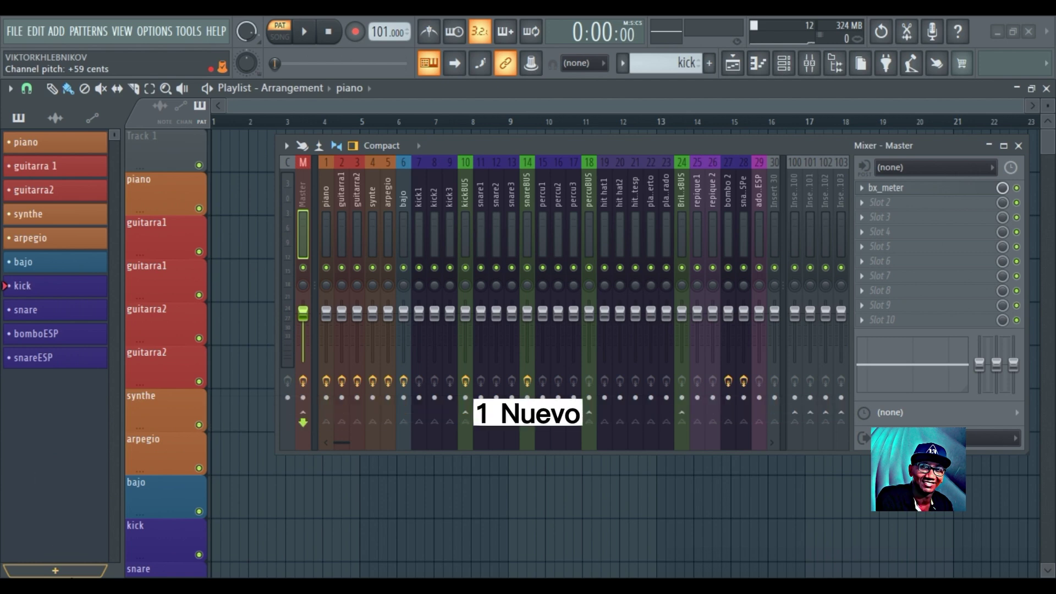
{"action": "left_click", "coordinate": [56, 568]}
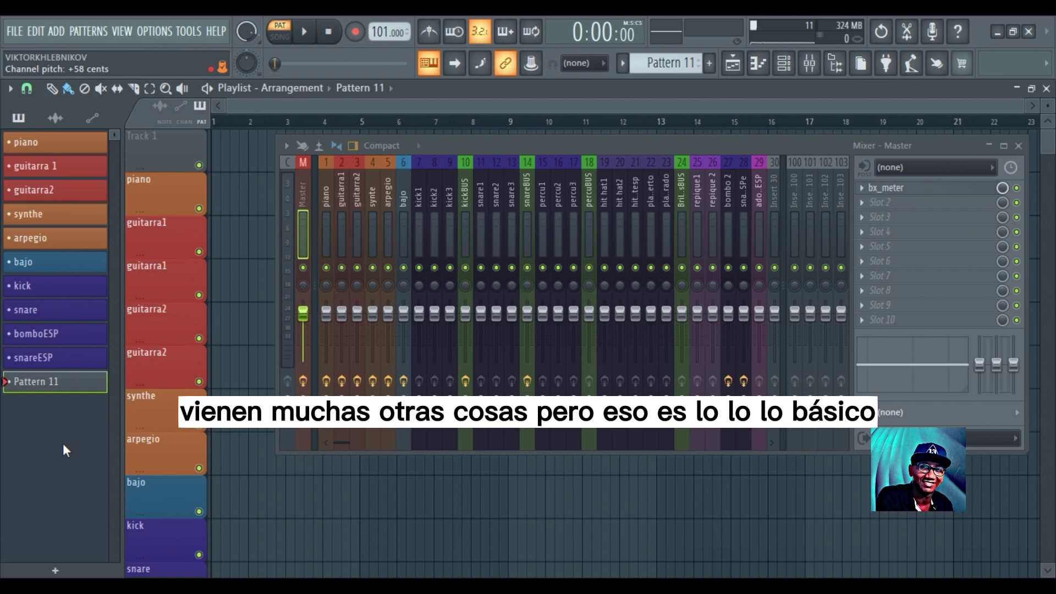
- Hide the mixer and show the channel rack with the piano pattern selected
{"action": "key", "text": "F9"}
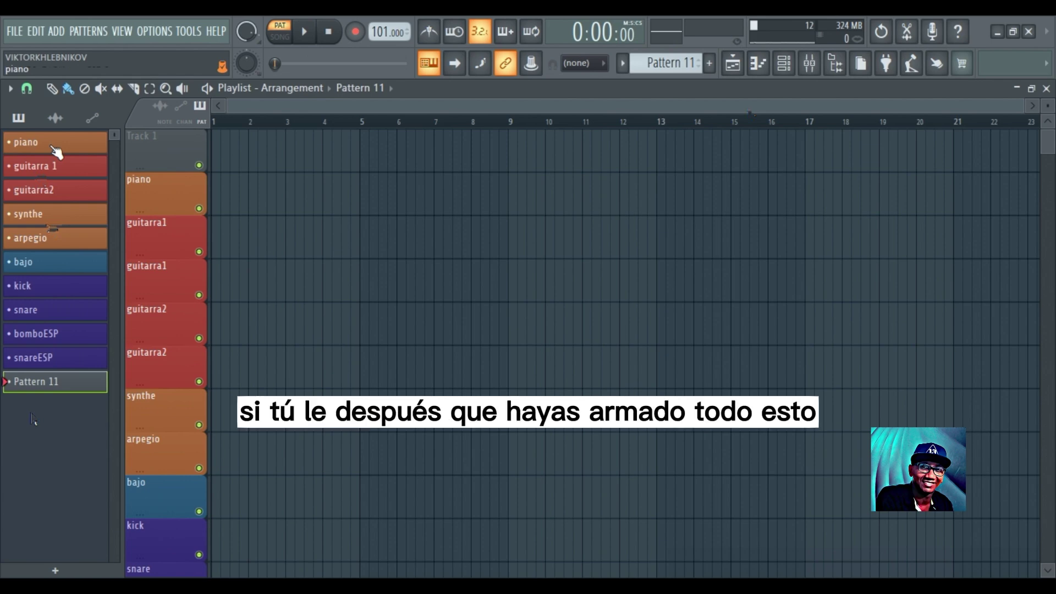
{"action": "left_click", "coordinate": [52, 144]}
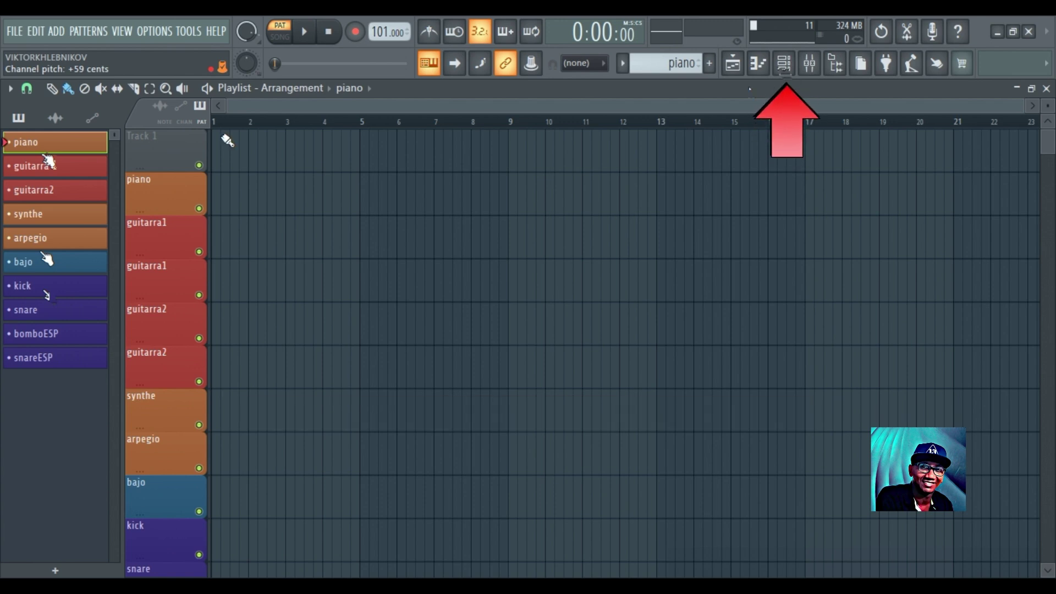
{"action": "key", "text": "F6"}
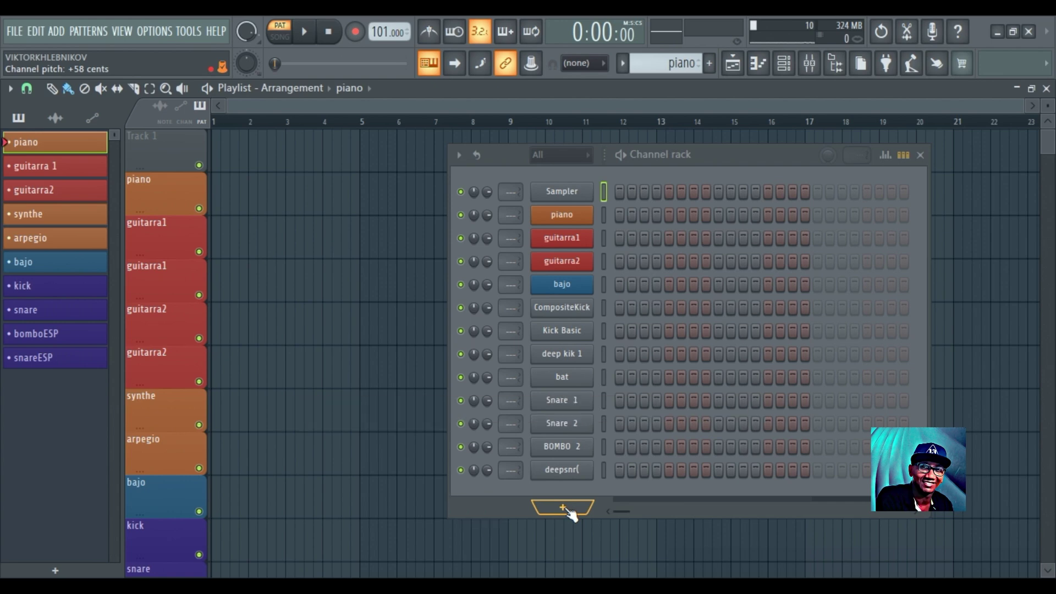
- Select the guitarra 1 pattern and examine the Morphine preset on the guitarra1 channel, closing the plugin and channel rack when done
{"action": "key", "text": "Down"}
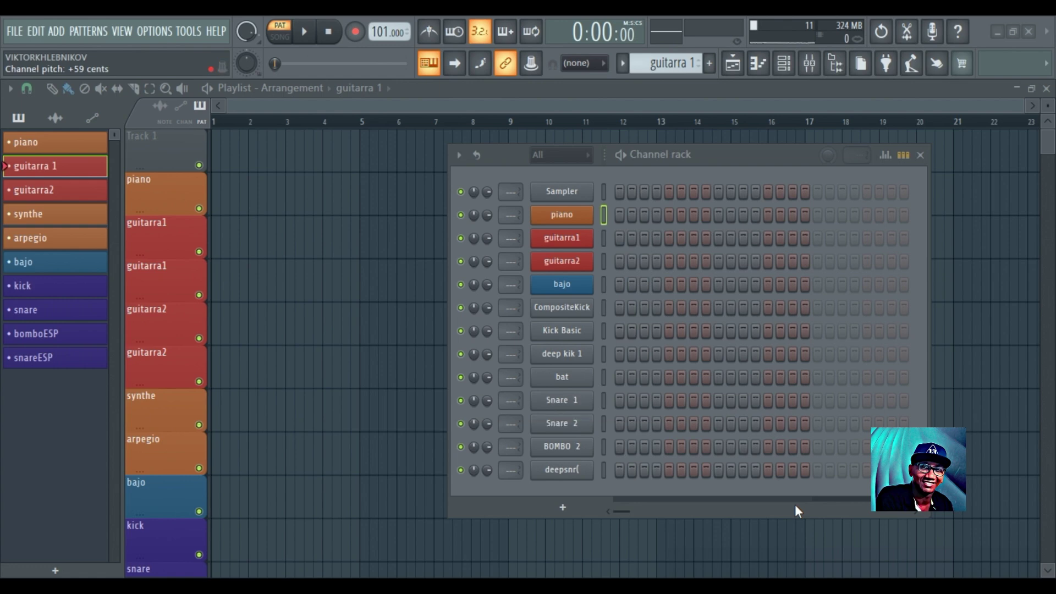
{"action": "left_click", "coordinate": [569, 242]}
{"action": "left_click_drag", "start_coordinate": [290, 293], "coordinate": [366, 97]}
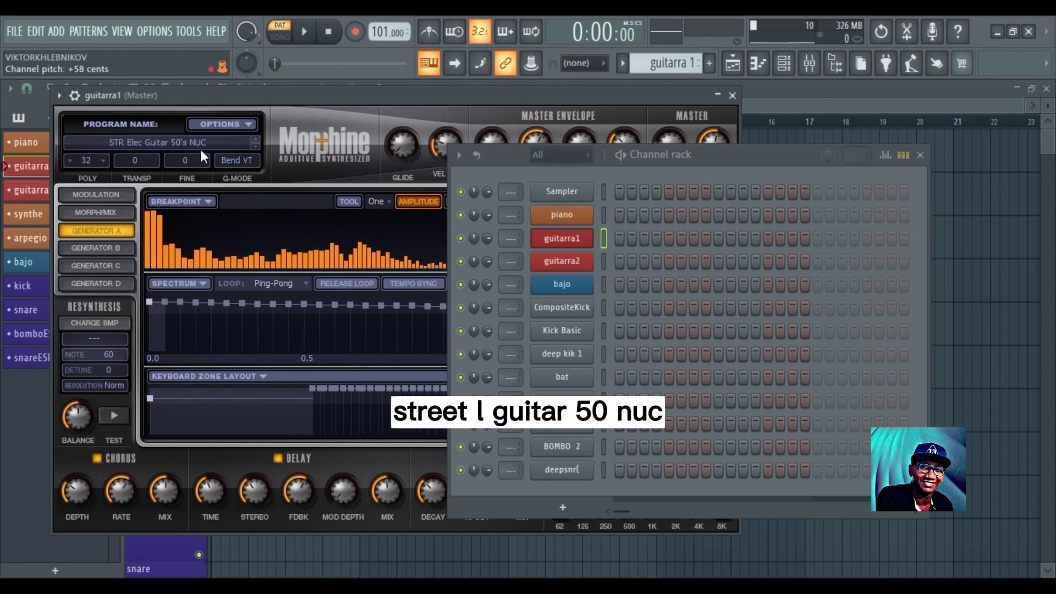
{"action": "left_click_drag", "start_coordinate": [326, 96], "coordinate": [269, 75]}
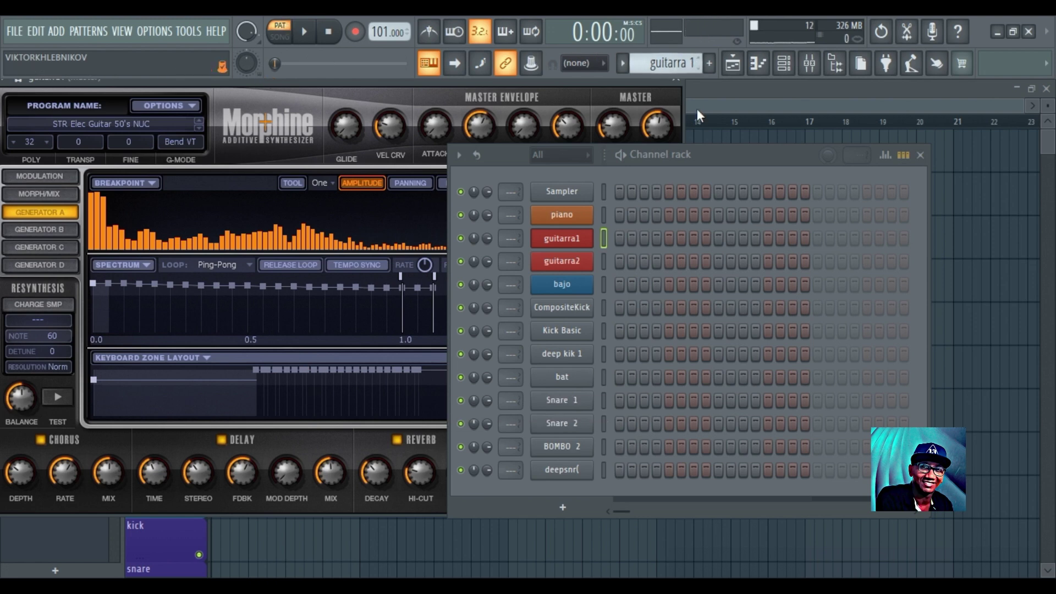
{"action": "left_click", "coordinate": [676, 79]}
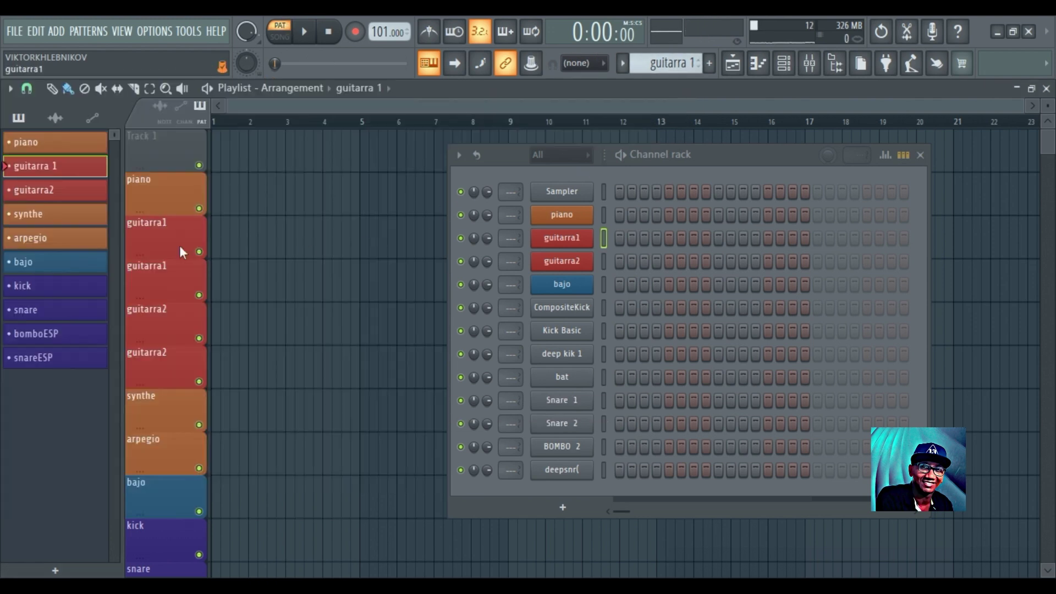
{"action": "left_click", "coordinate": [920, 155]}
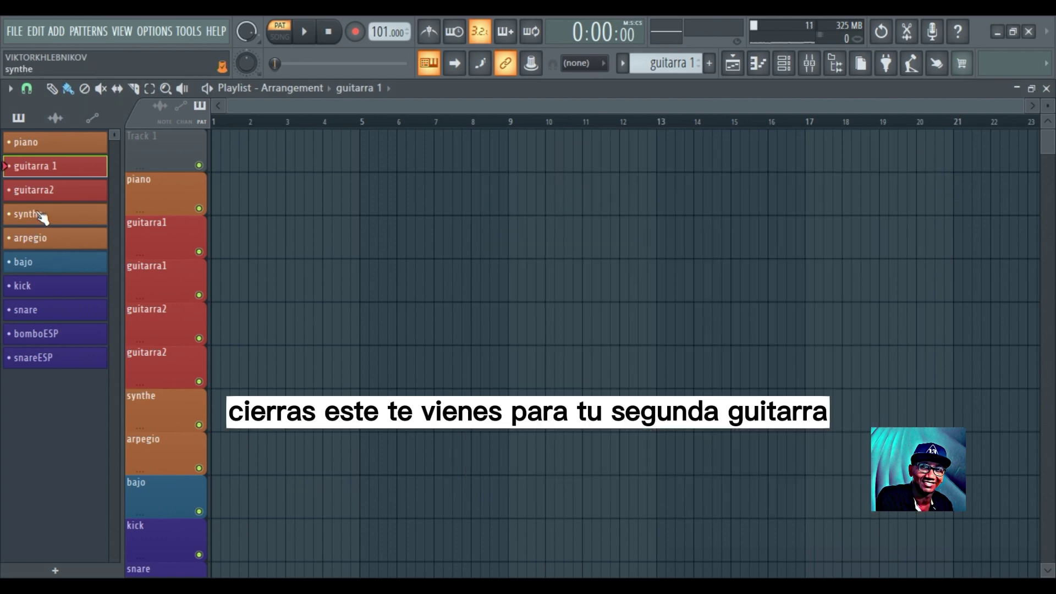
- Select the guitarra2 pattern and browse the instrument plugins available for a new channel in the channel rack
{"action": "left_click", "coordinate": [38, 193]}
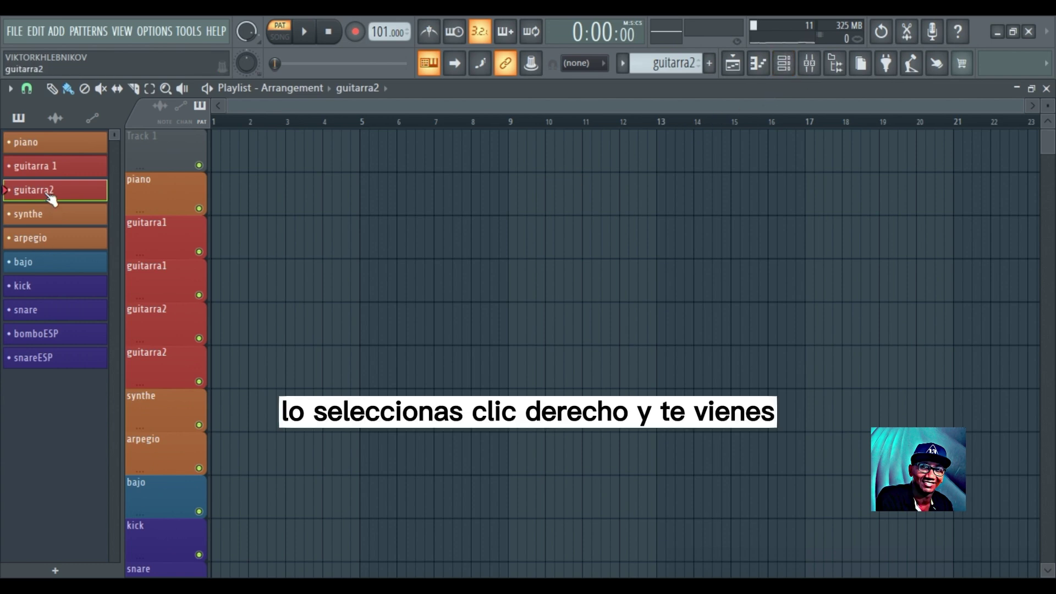
{"action": "left_click", "coordinate": [787, 64]}
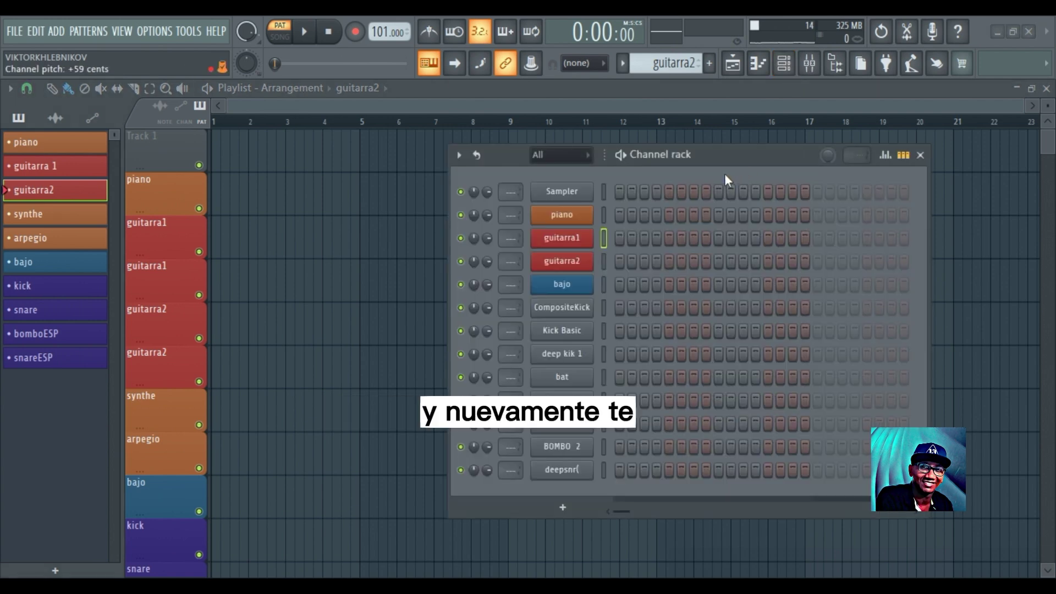
{"action": "left_click", "coordinate": [563, 507]}
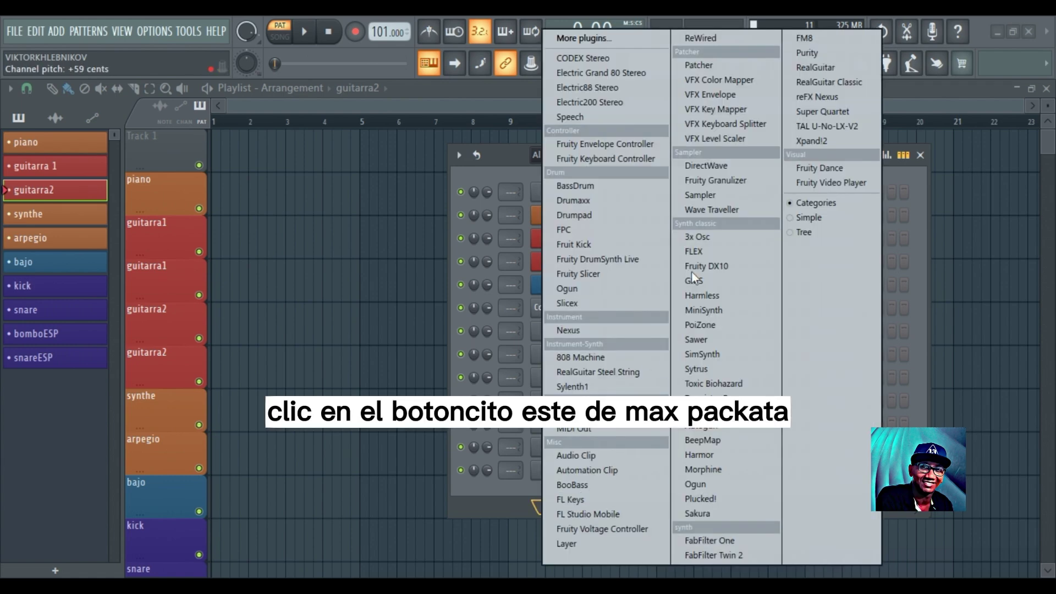
{"action": "left_click", "coordinate": [946, 106]}
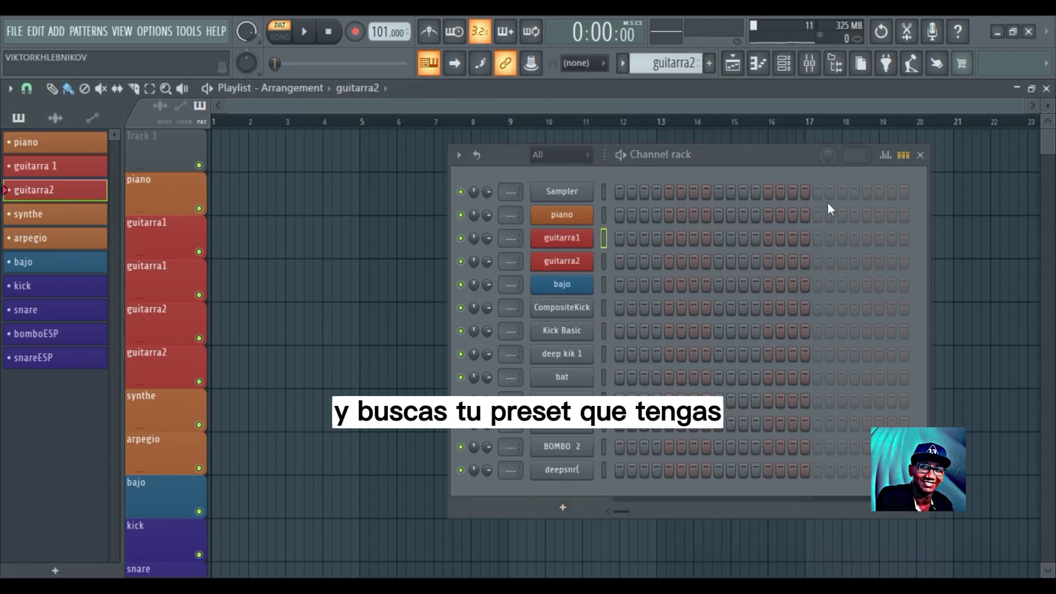
- Examine the guitar preset loaded in the guitarra2 channel's instrument and close its window
{"action": "left_click", "coordinate": [564, 262]}
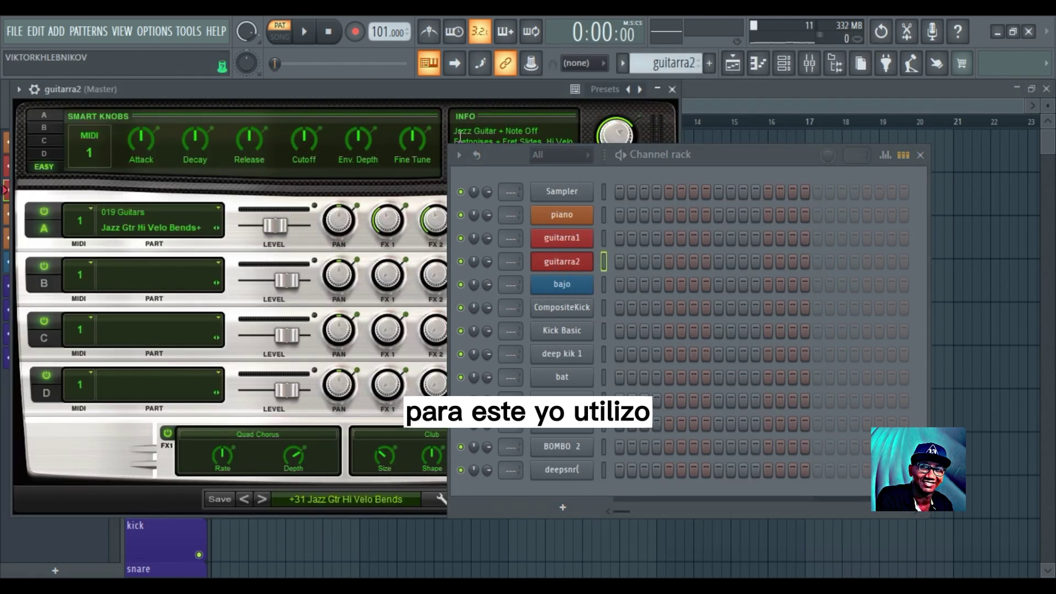
{"action": "left_click_drag", "start_coordinate": [747, 154], "coordinate": [836, 137]}
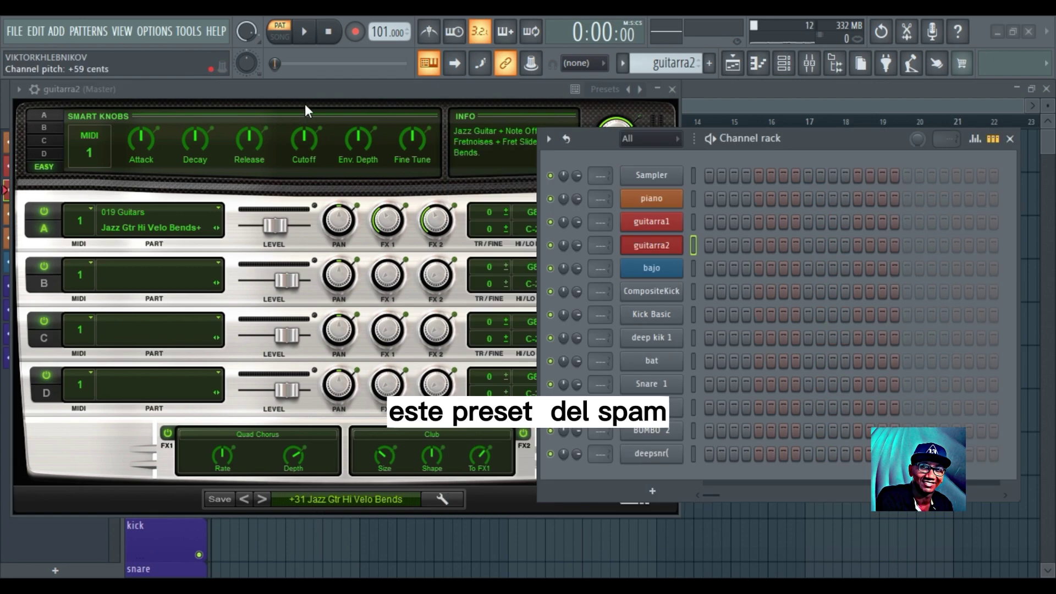
{"action": "left_click_drag", "start_coordinate": [410, 91], "coordinate": [355, 90]}
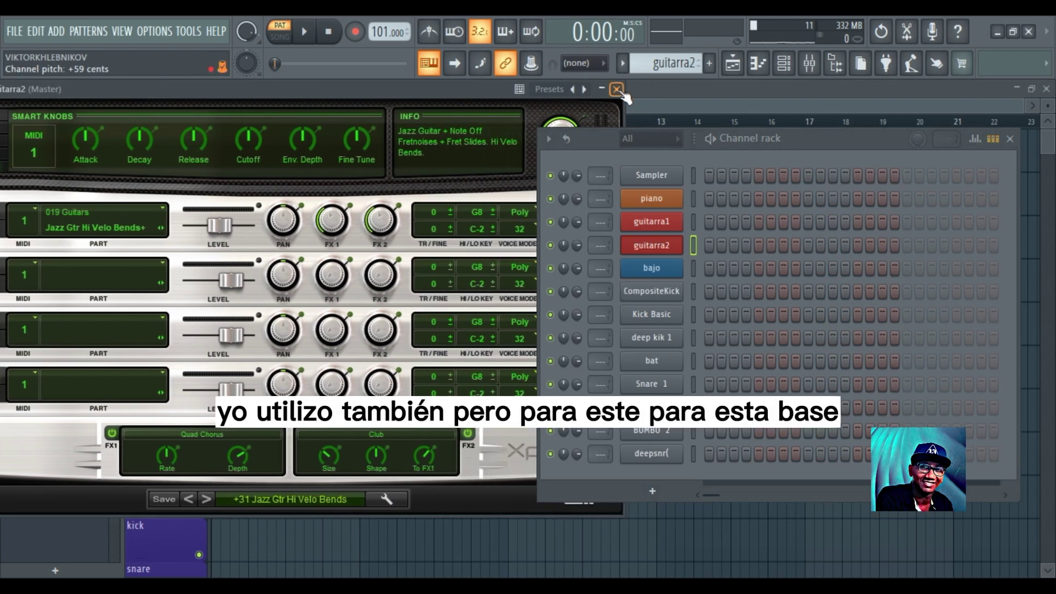
{"action": "left_click", "coordinate": [617, 89]}
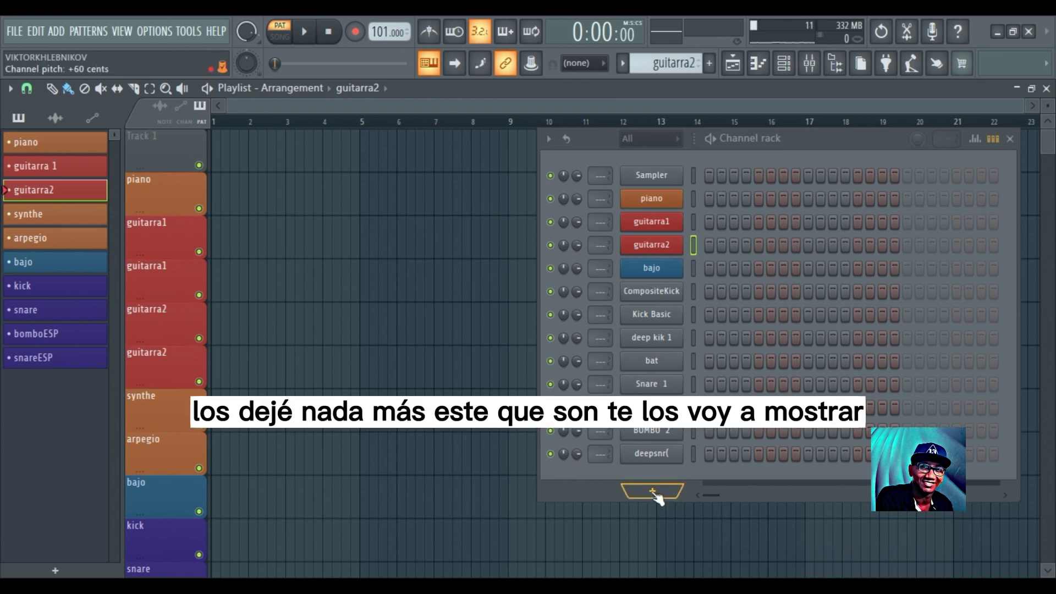
- Add a Purity instrument channel and load the Crono Elektrik preset from its guitar and plucked category
{"action": "left_click", "coordinate": [653, 491]}
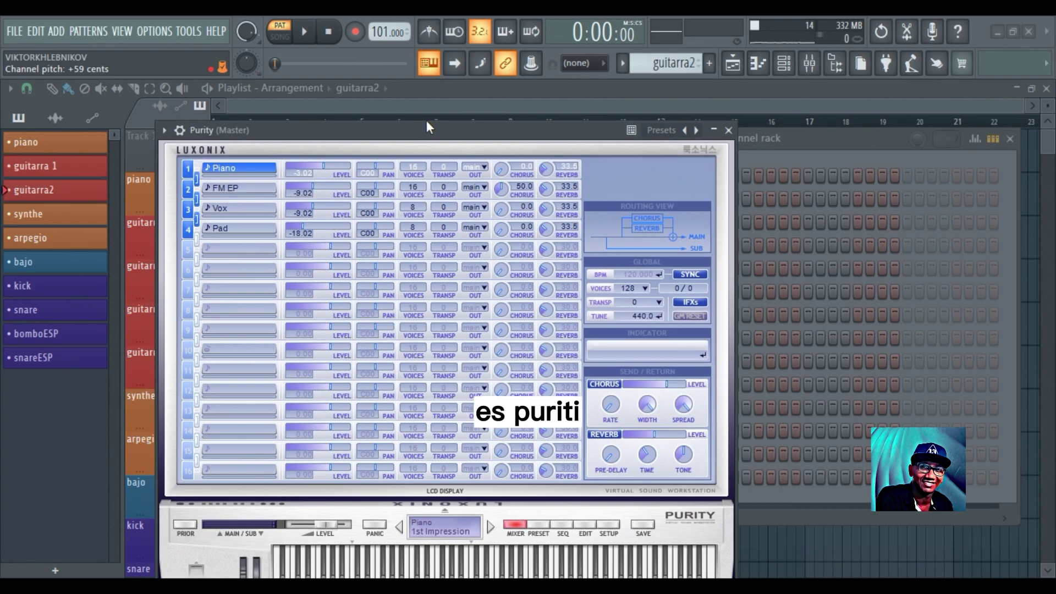
{"action": "left_click_drag", "start_coordinate": [427, 120], "coordinate": [430, 71]}
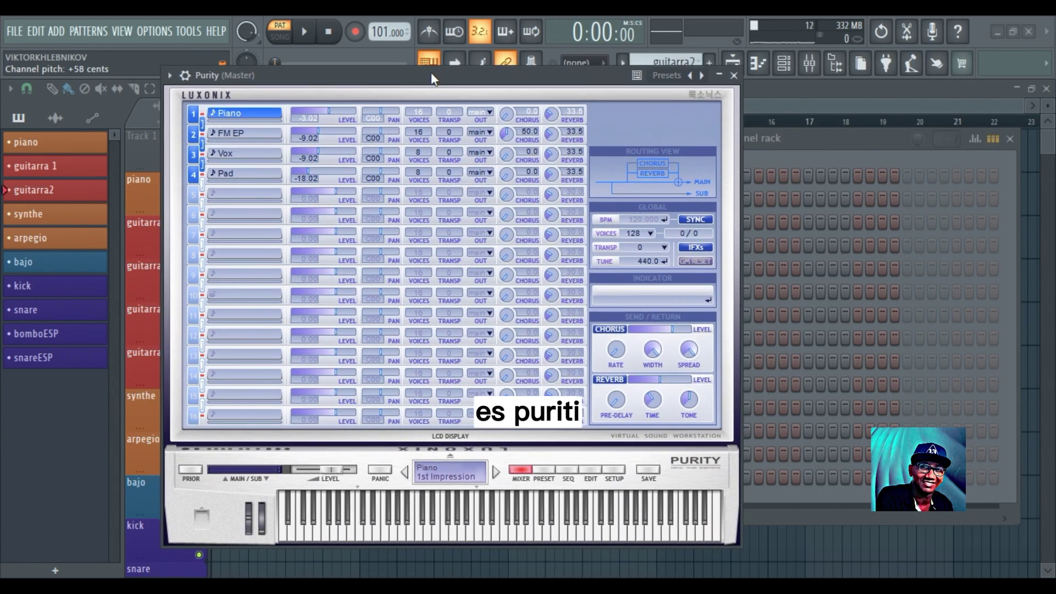
{"action": "left_click", "coordinate": [545, 470]}
{"action": "left_click", "coordinate": [674, 231]}
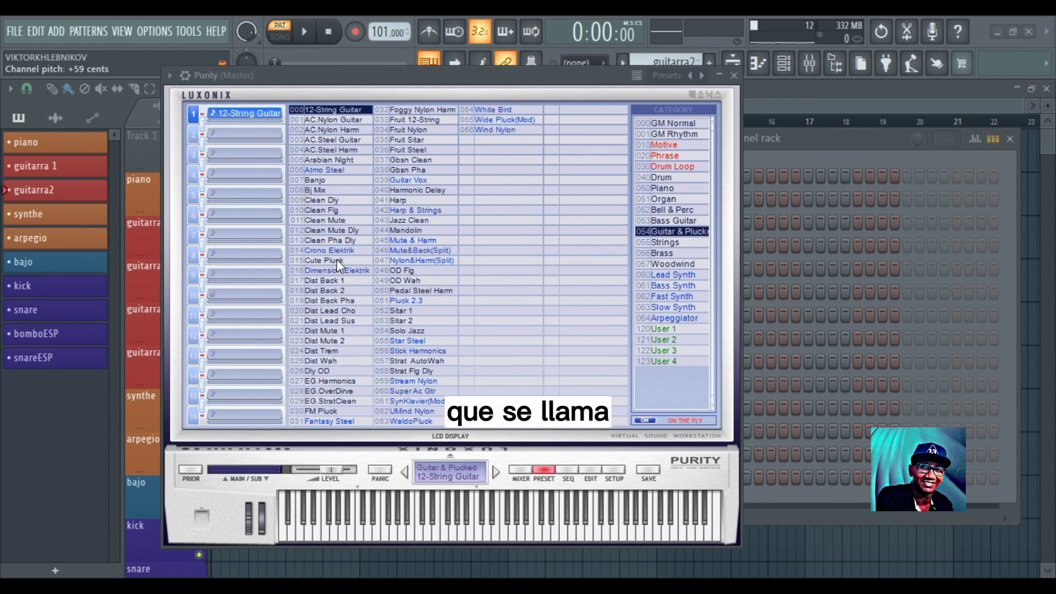
{"action": "left_click", "coordinate": [331, 251]}
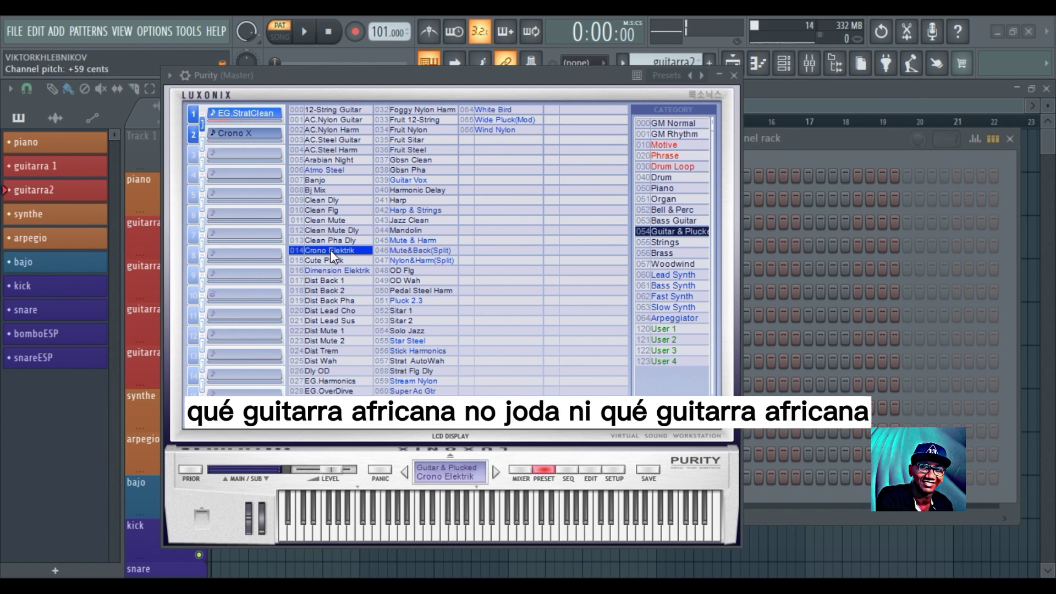
{"action": "left_click", "coordinate": [734, 76]}
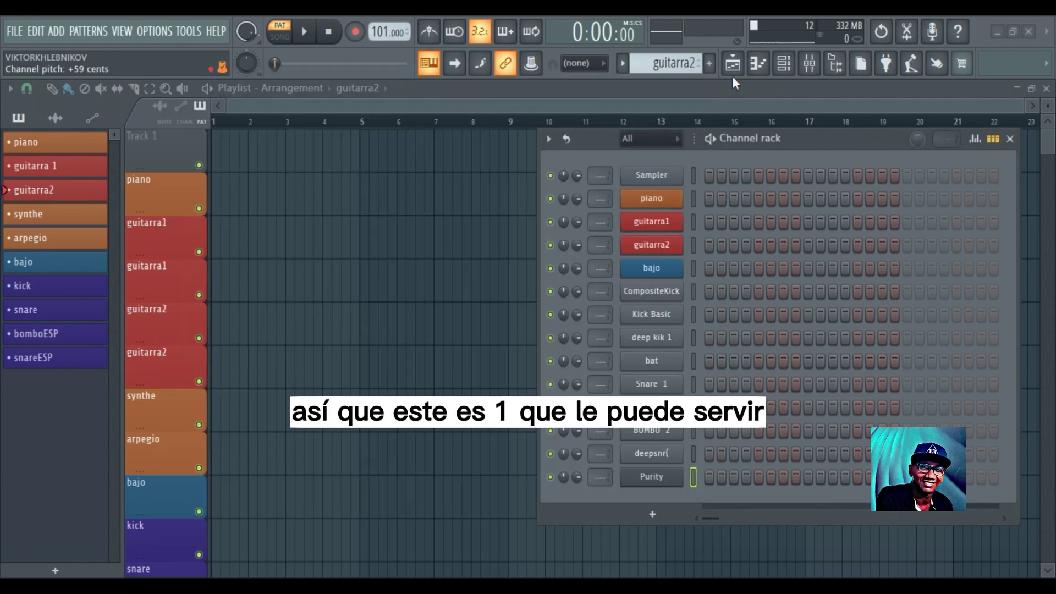
- Add a Hypersonic 2 channel and load the Clean Strat 2 MID patch from Electric Guitars Clean
{"action": "left_click", "coordinate": [657, 517]}
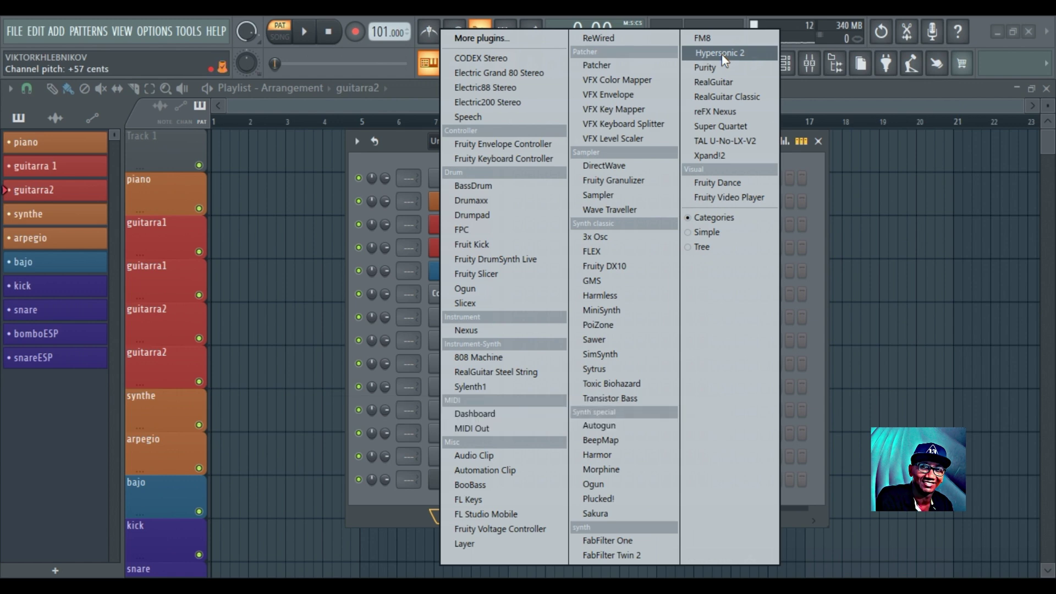
{"action": "left_click", "coordinate": [722, 54]}
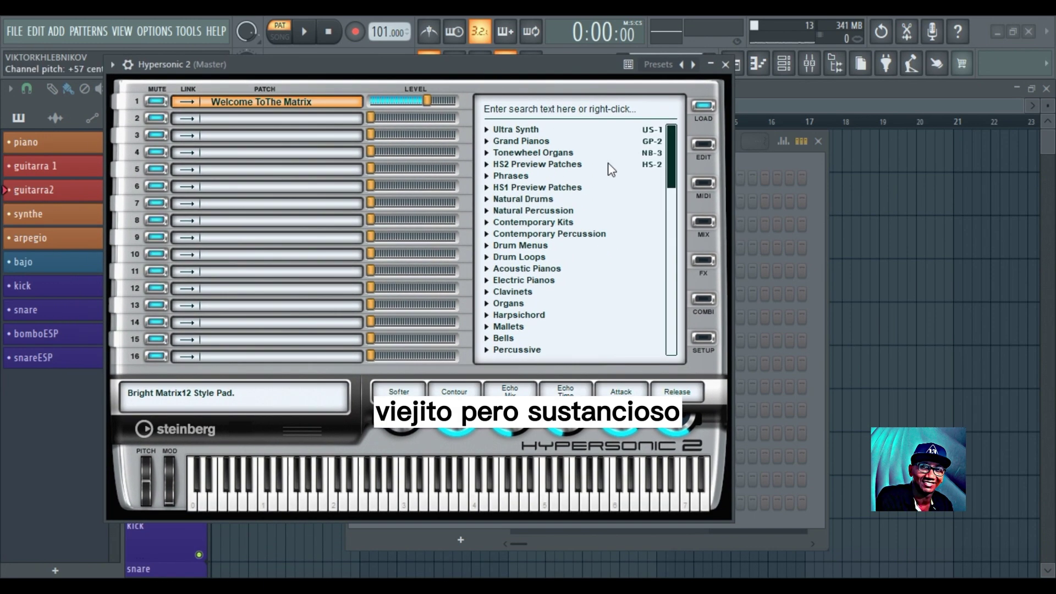
{"action": "left_click_drag", "start_coordinate": [680, 172], "coordinate": [676, 236]}
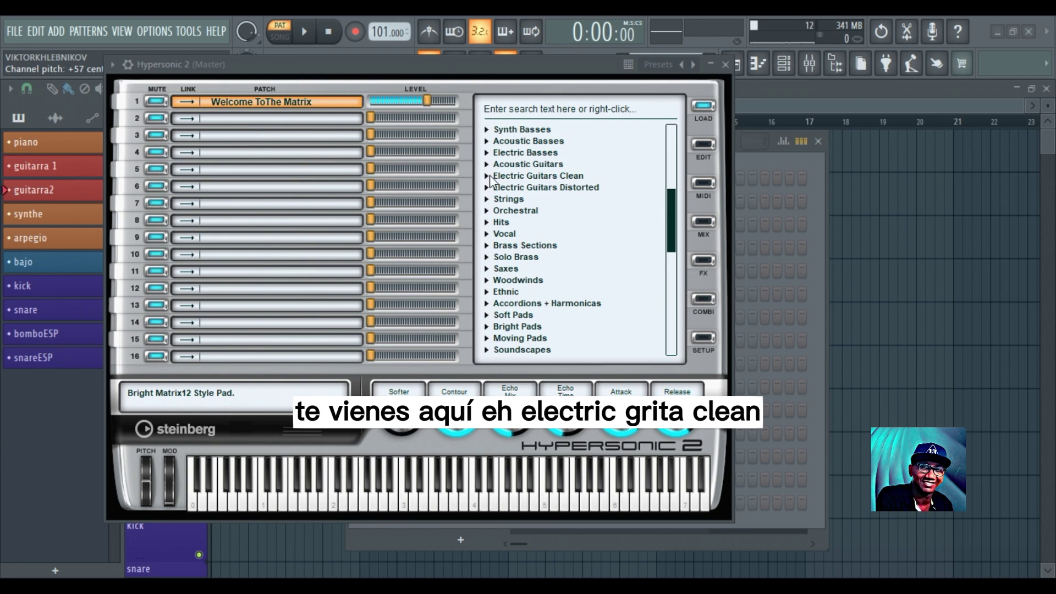
{"action": "left_click", "coordinate": [490, 177]}
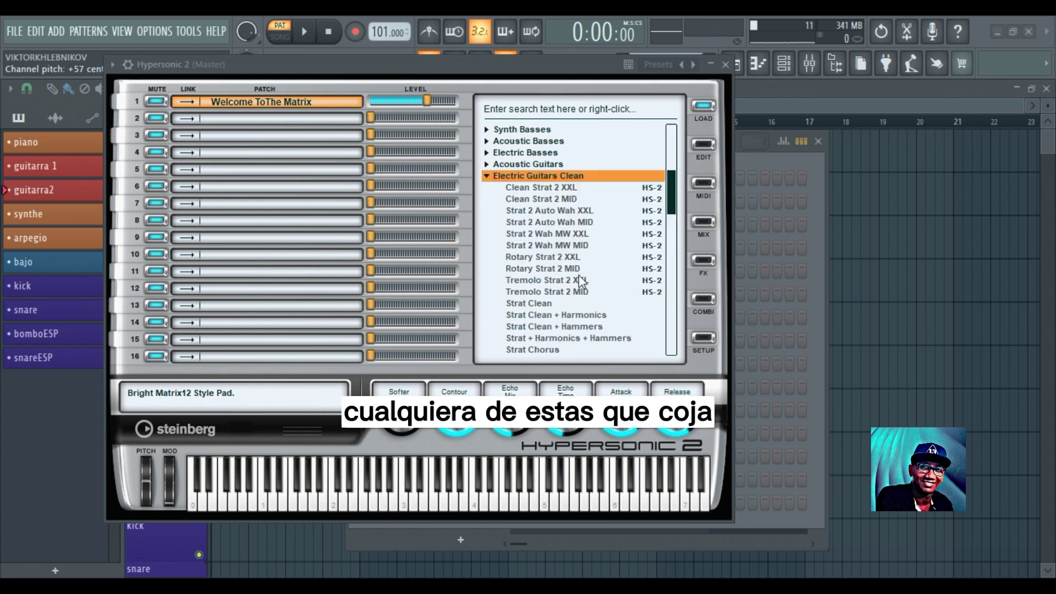
{"action": "double_click", "coordinate": [540, 197]}
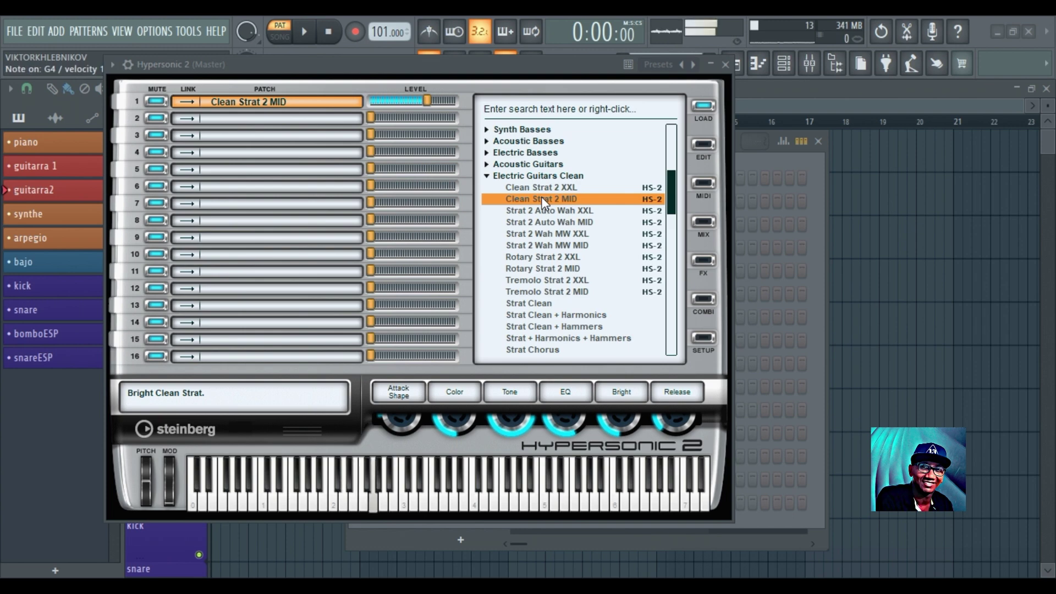
{"action": "left_click", "coordinate": [725, 65]}
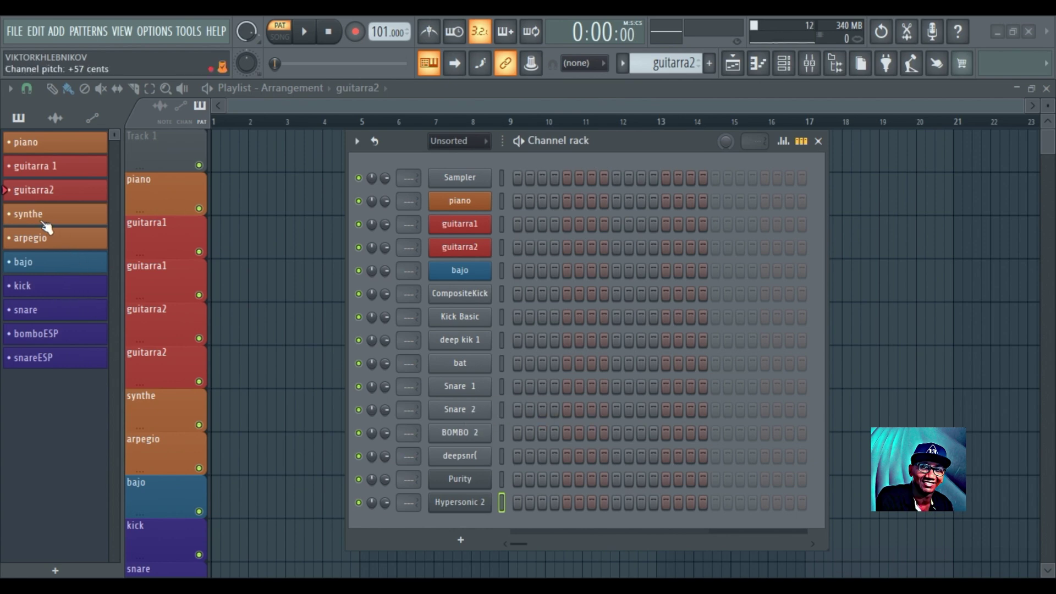
- Select the synthe pattern and bring up the channel rack for it
{"action": "left_click", "coordinate": [819, 142]}
{"action": "left_click", "coordinate": [50, 219]}
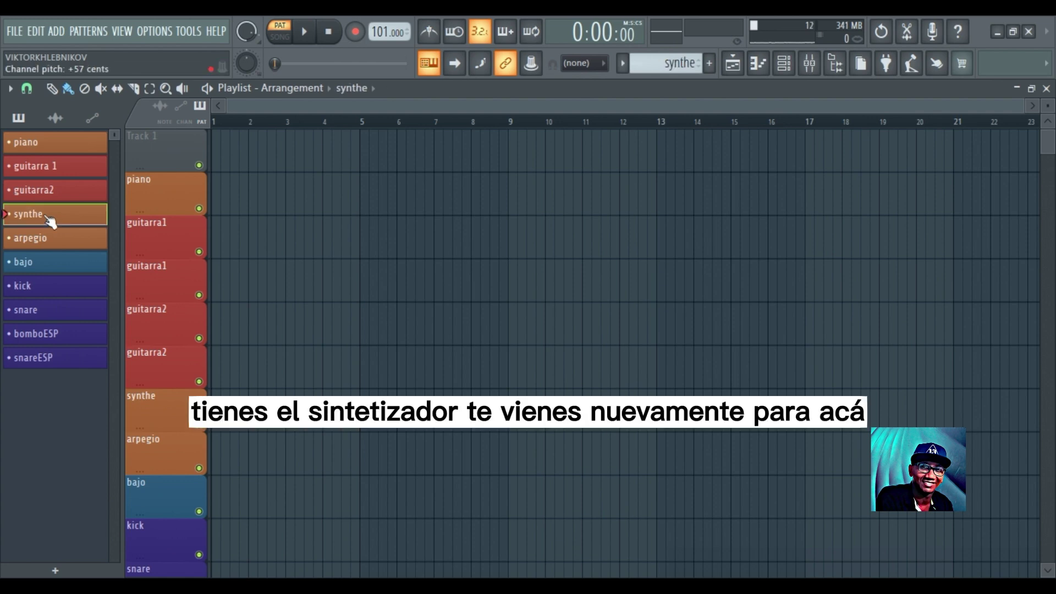
{"action": "left_click", "coordinate": [790, 66]}
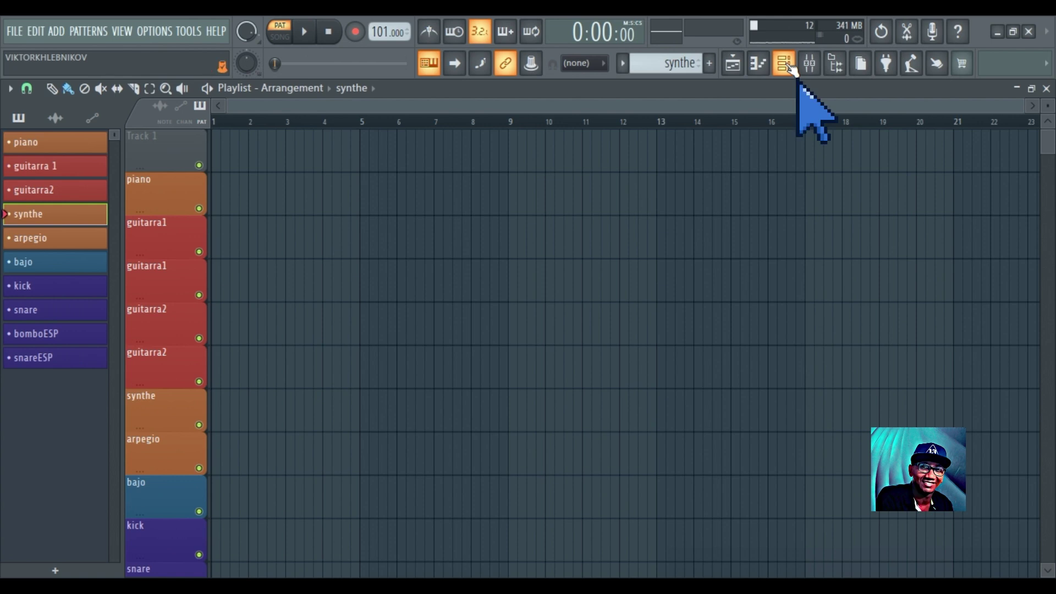
{"action": "left_click", "coordinate": [784, 64]}
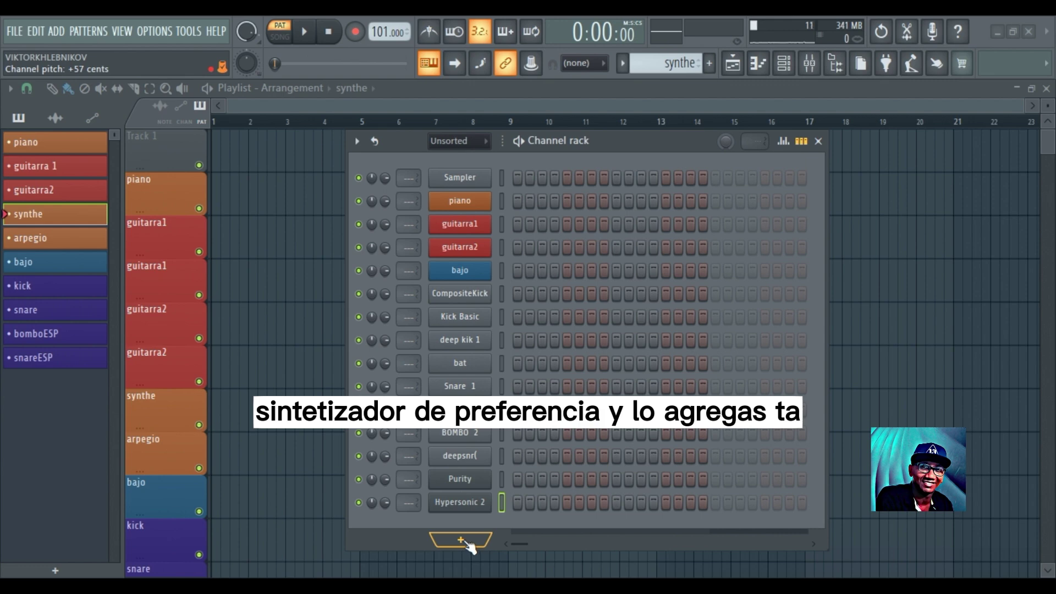
- Switch to the arpegio pattern and bring up the channel rack for it
{"action": "left_click", "coordinate": [42, 238]}
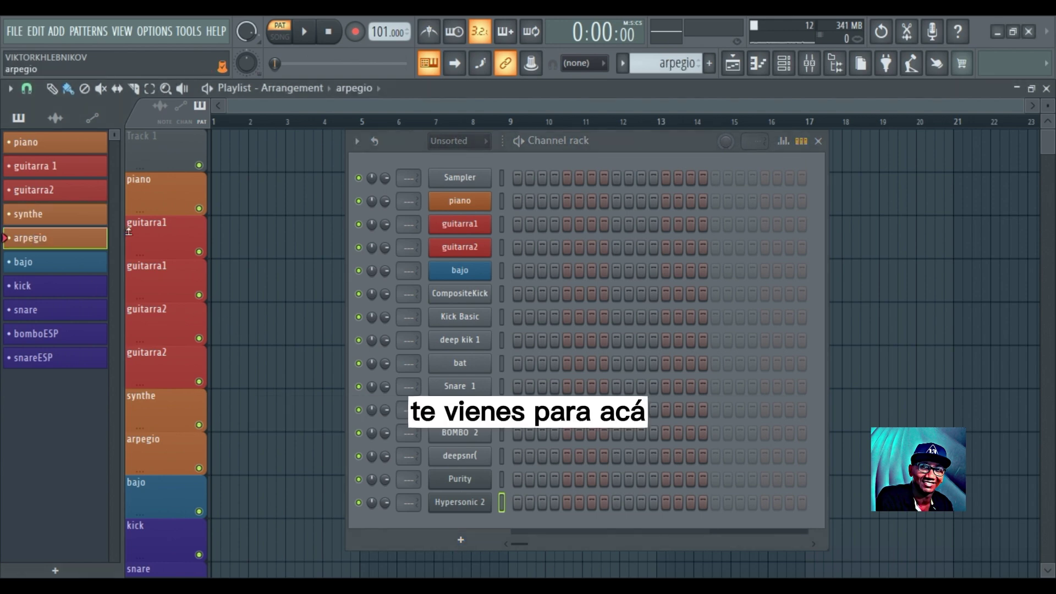
{"action": "left_click", "coordinate": [784, 63]}
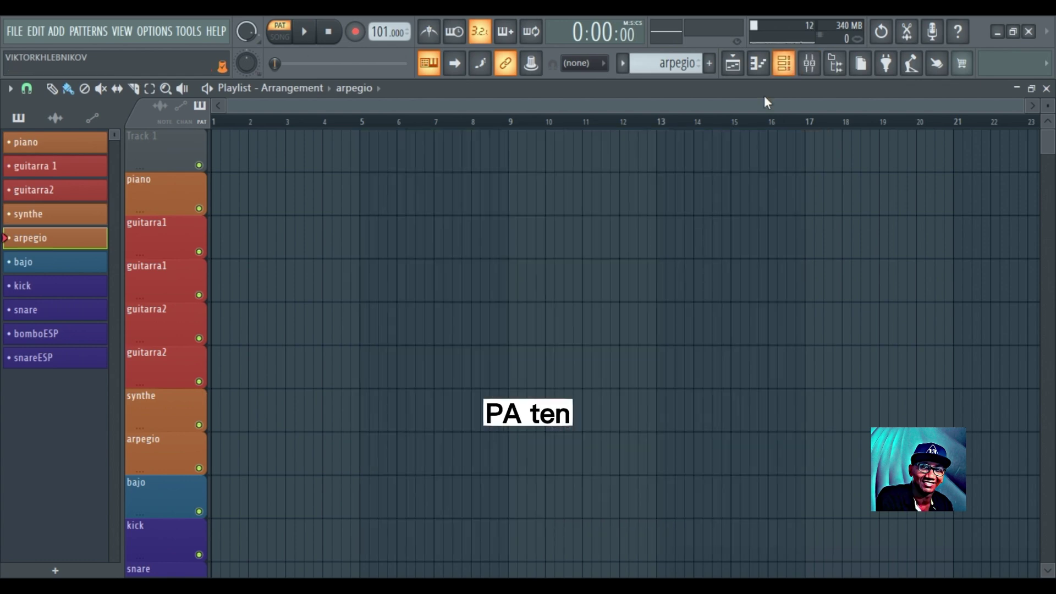
{"action": "left_click", "coordinate": [783, 63]}
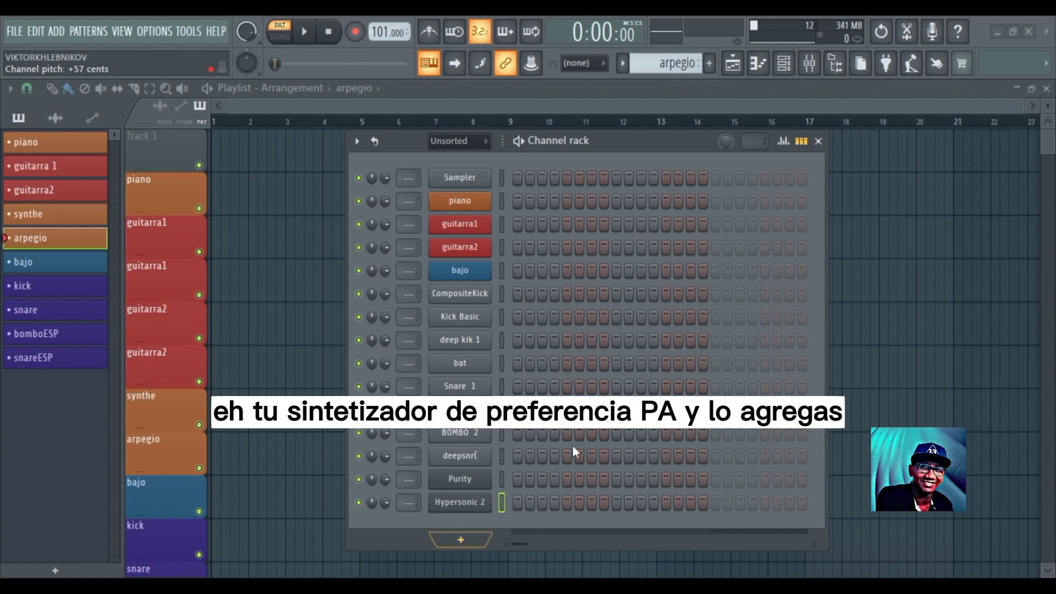
- Select the bajo pattern and show the mixer behind the channel rack
{"action": "left_click", "coordinate": [51, 262]}
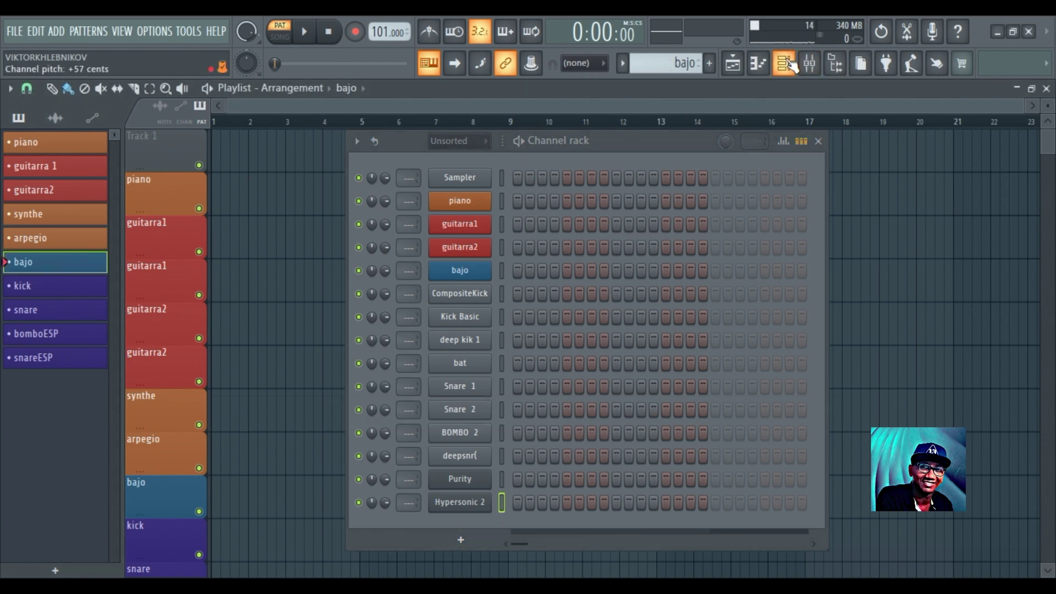
{"action": "left_click", "coordinate": [809, 63]}
{"action": "left_click", "coordinate": [461, 540]}
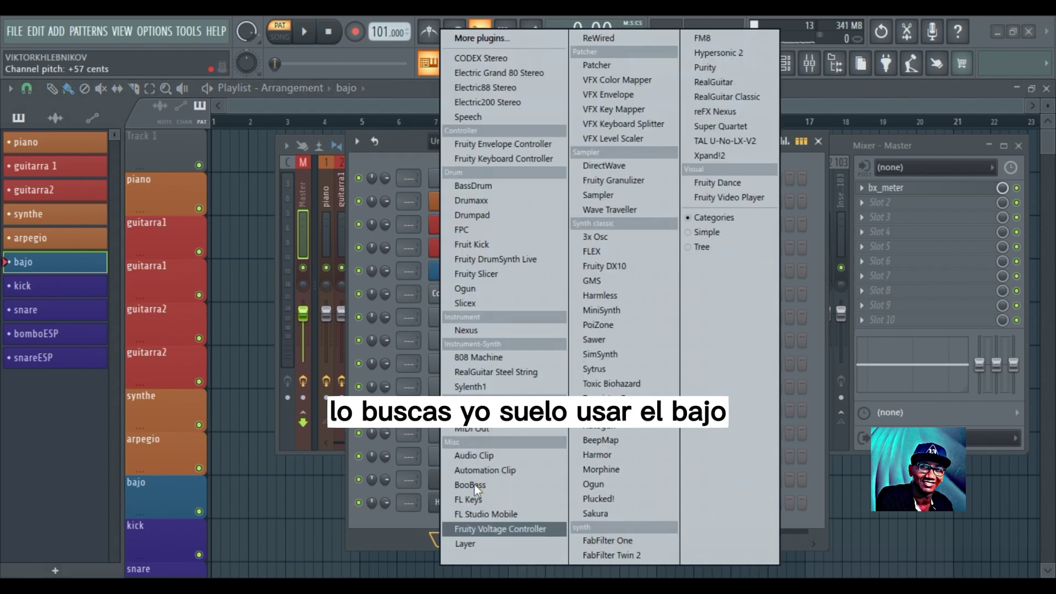
{"action": "left_click", "coordinate": [822, 155]}
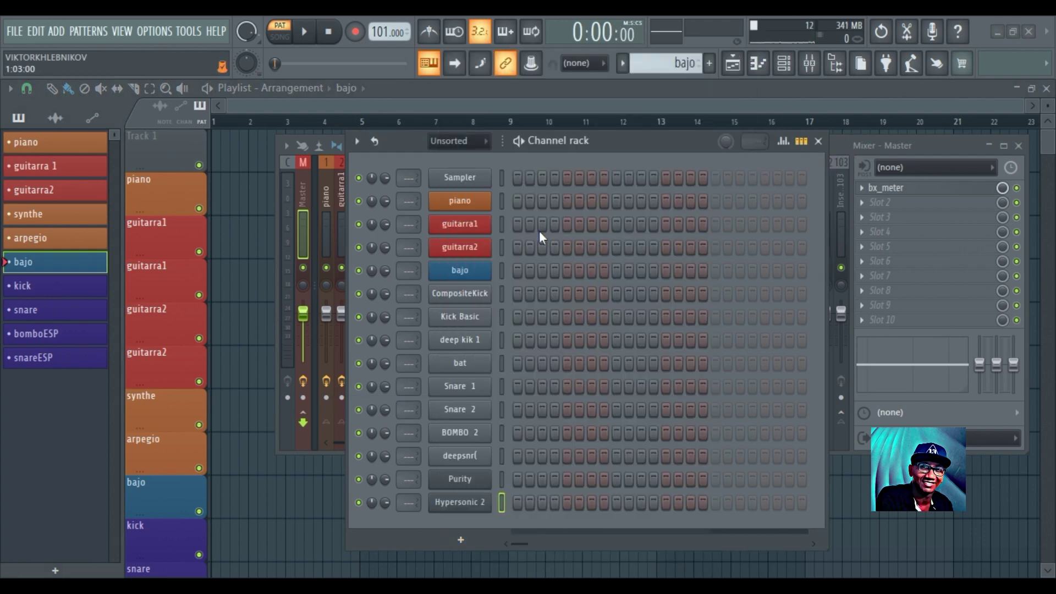
- Open the bajo channel's 3x Osc instrument to check it, and close it again
{"action": "left_click", "coordinate": [469, 273]}
{"action": "left_click_drag", "start_coordinate": [31, 153], "coordinate": [128, 182]}
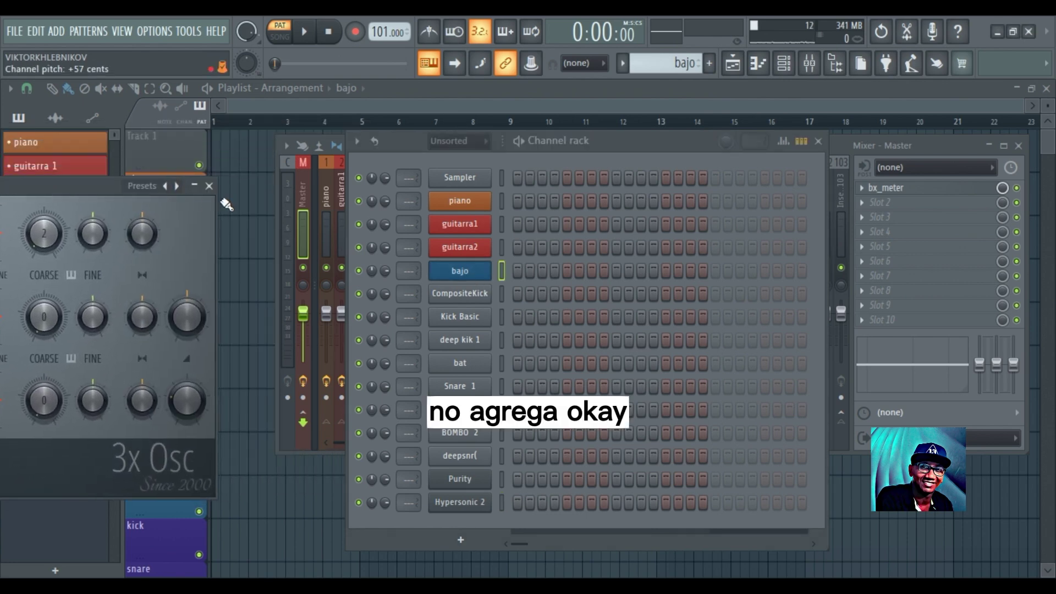
{"action": "left_click", "coordinate": [220, 190]}
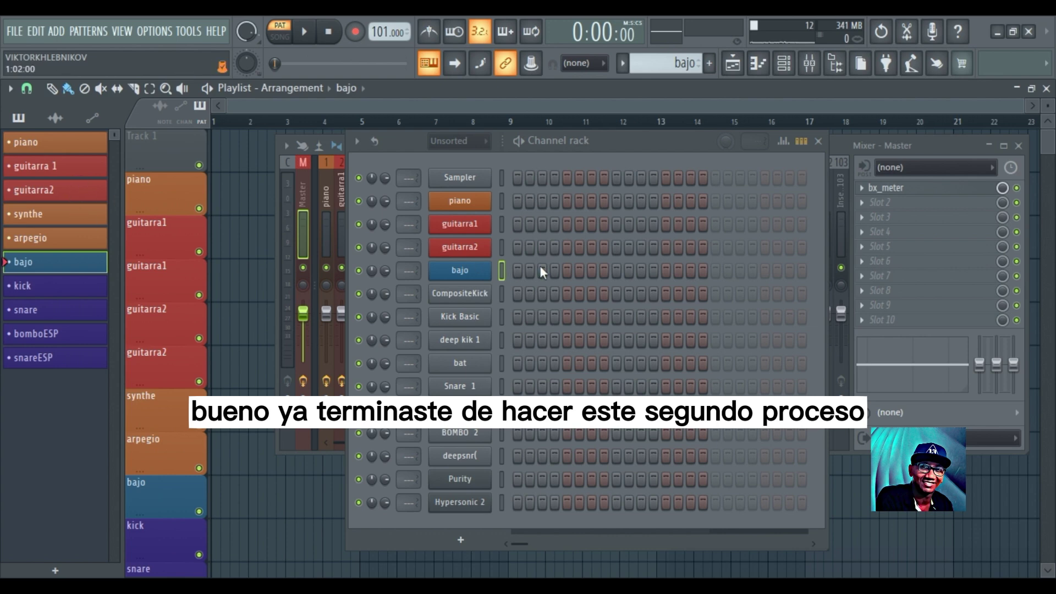
- Close the channel rack and reposition the mixer so that its named instrument tracks are in view
{"action": "left_click_drag", "start_coordinate": [637, 155], "coordinate": [528, 182]}
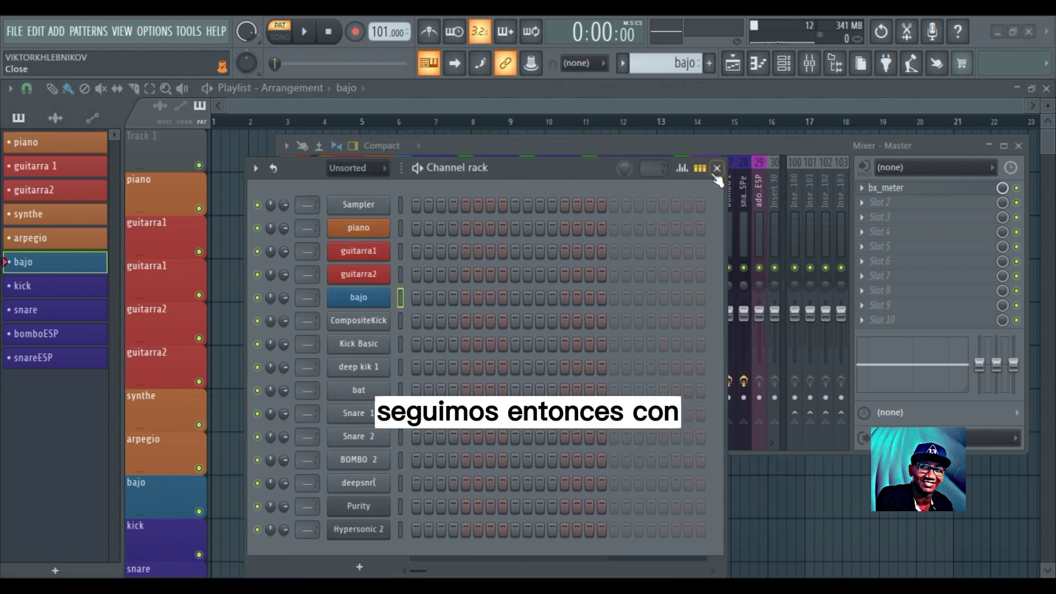
{"action": "left_click", "coordinate": [721, 168]}
{"action": "left_click_drag", "start_coordinate": [563, 147], "coordinate": [582, 162]}
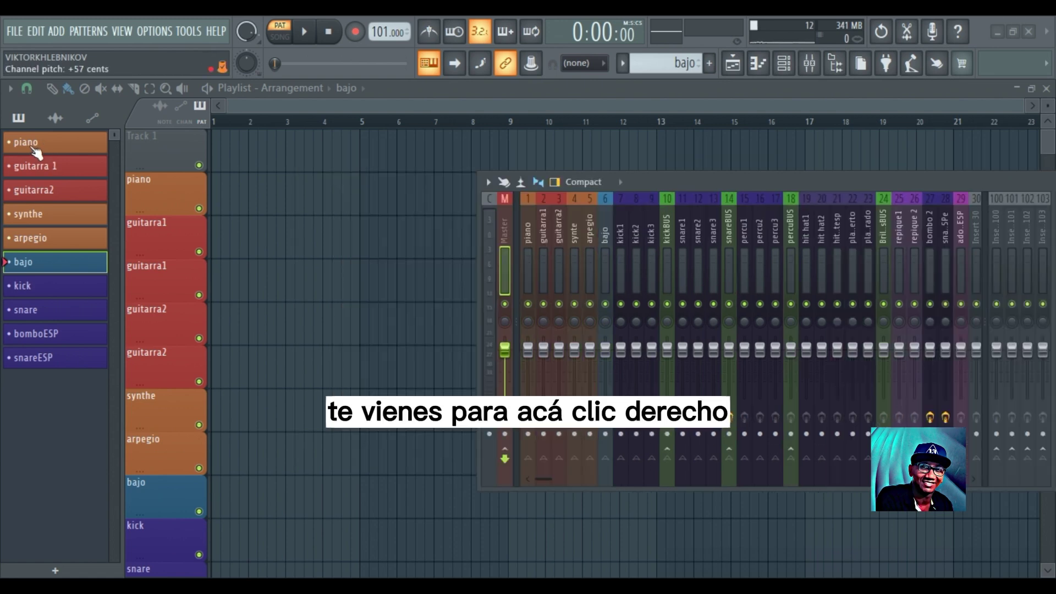
- Select the piano pattern and open the piano channel's FL Keys instrument alongside the channel rack
{"action": "left_click", "coordinate": [34, 148]}
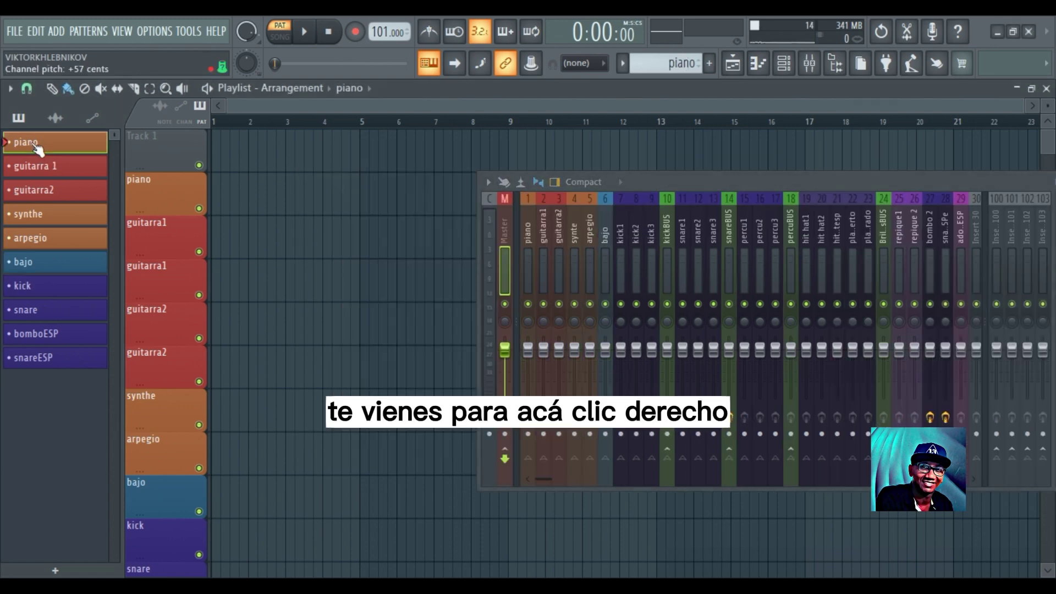
{"action": "left_click", "coordinate": [792, 65]}
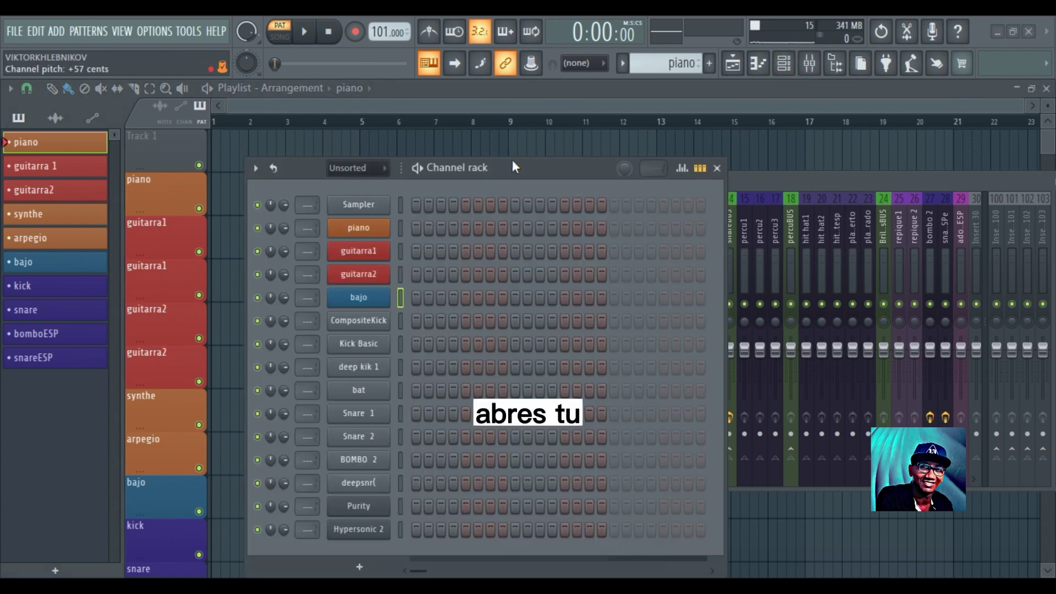
{"action": "left_click_drag", "start_coordinate": [512, 159], "coordinate": [404, 149]}
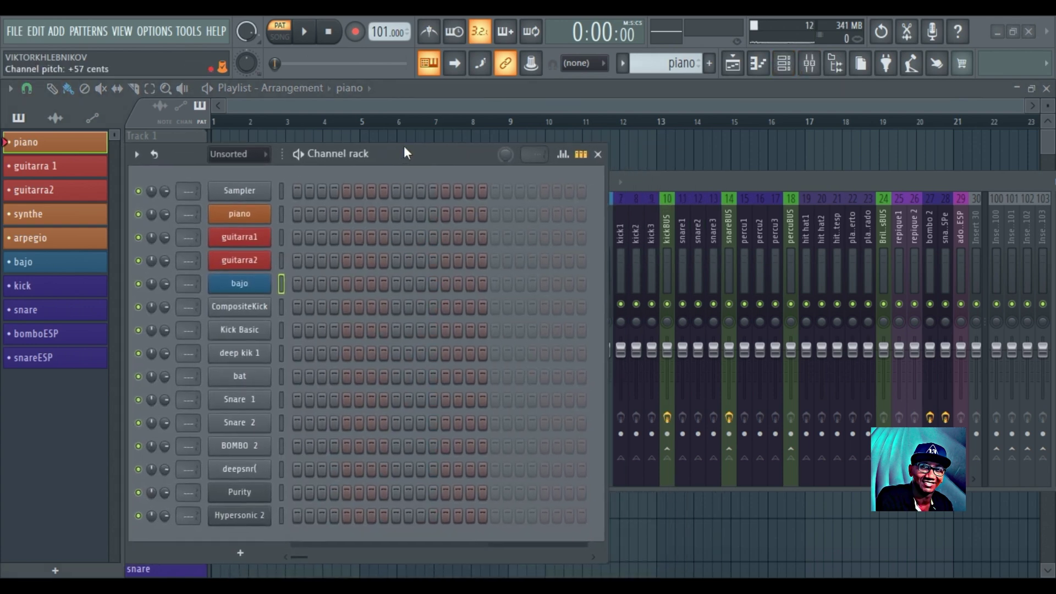
{"action": "left_click", "coordinate": [250, 220]}
{"action": "left_click_drag", "start_coordinate": [404, 154], "coordinate": [660, 115]}
{"action": "left_click_drag", "start_coordinate": [207, 189], "coordinate": [161, 101]}
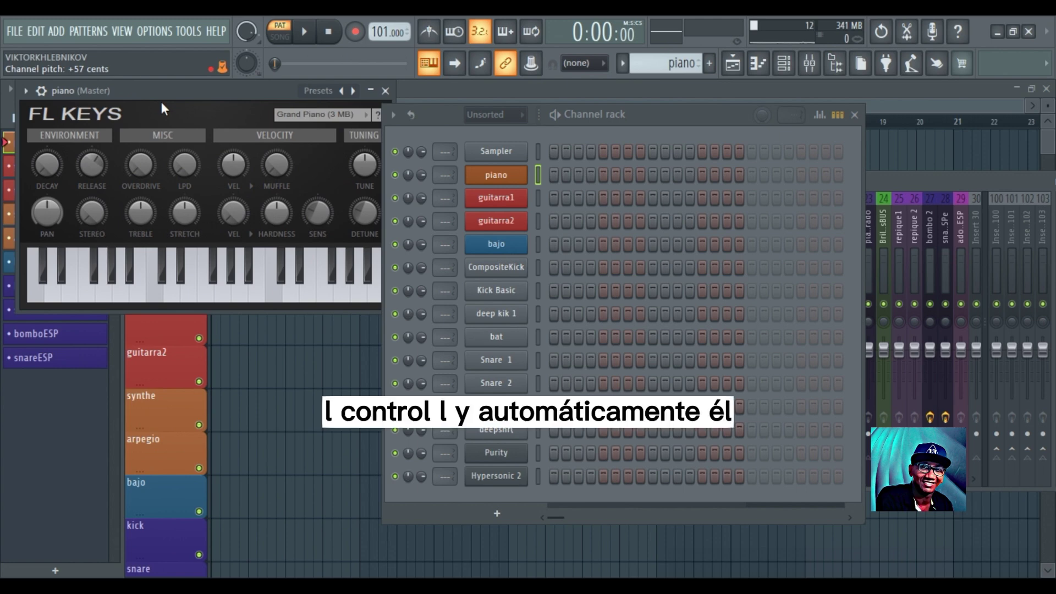
- Move the channel rack clear of the mixer to compare the piano channel with its mixer track, and close FL Keys and the rack
{"action": "left_click_drag", "start_coordinate": [705, 108], "coordinate": [550, 274]}
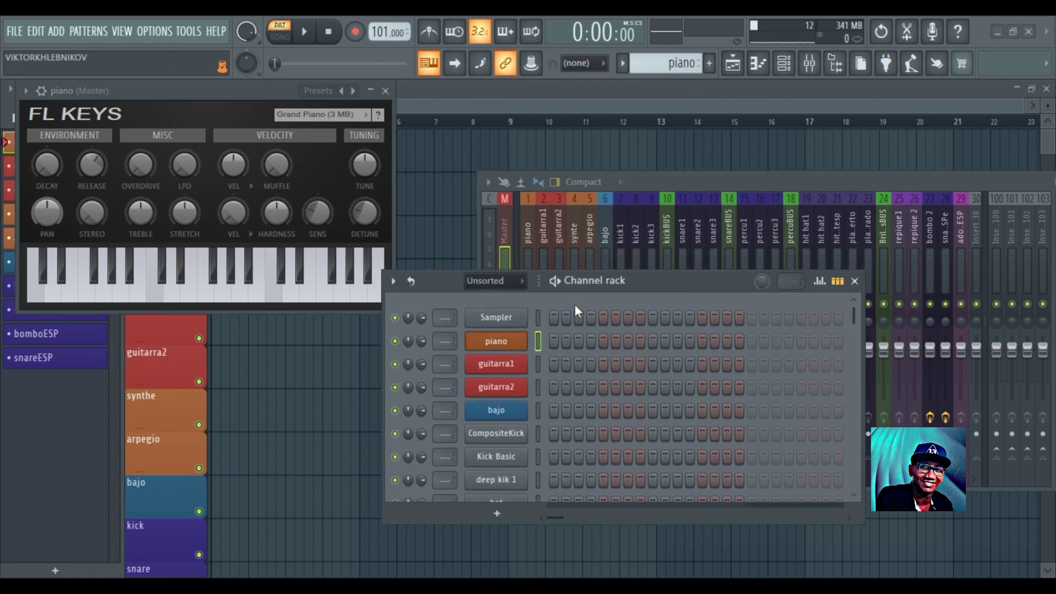
{"action": "left_click_drag", "start_coordinate": [645, 282], "coordinate": [387, 364]}
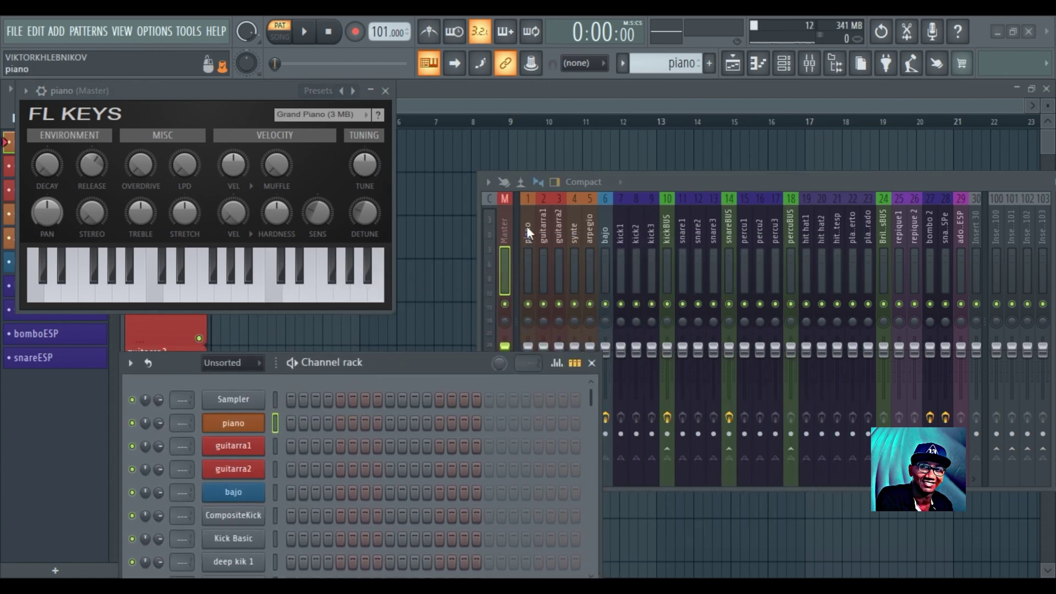
{"action": "left_click", "coordinate": [386, 91]}
{"action": "left_click", "coordinate": [592, 363]}
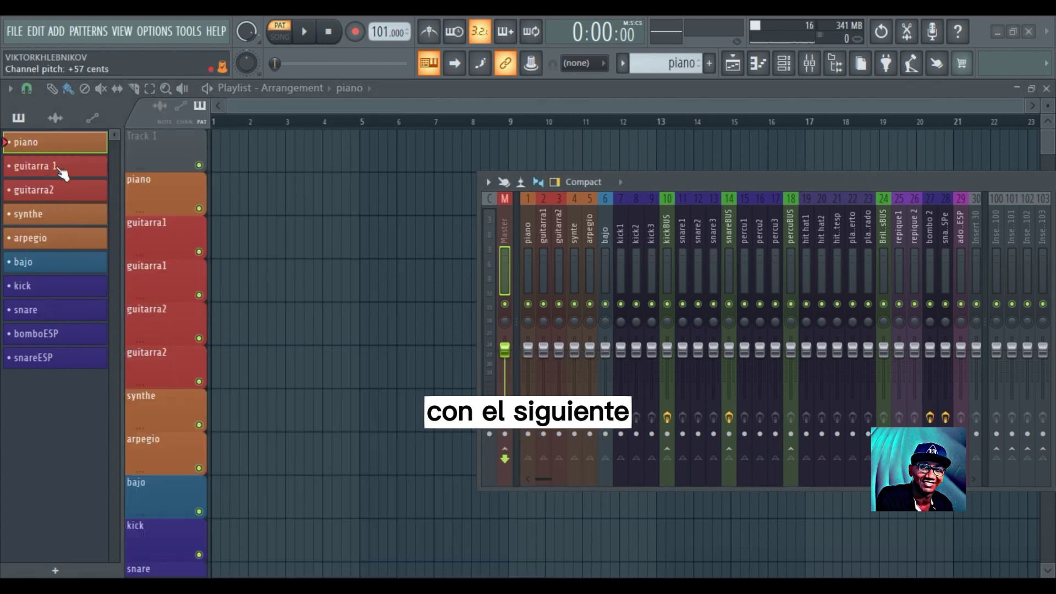
- Select the guitarra 1 pattern and open the guitarra1 channel's Morphine instrument beside the channel rack
{"action": "left_click", "coordinate": [61, 172]}
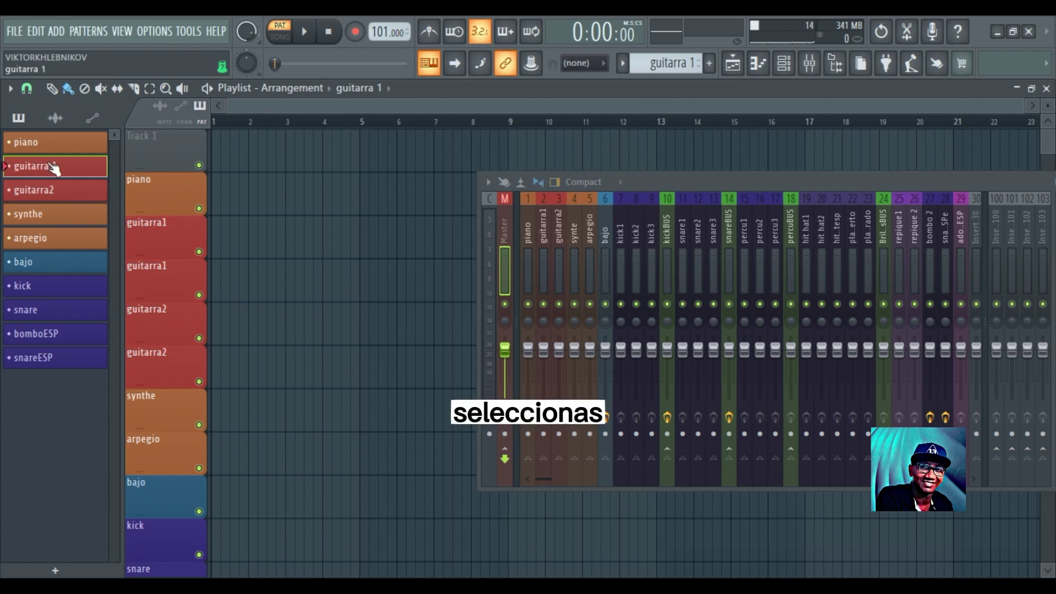
{"action": "left_click", "coordinate": [791, 67]}
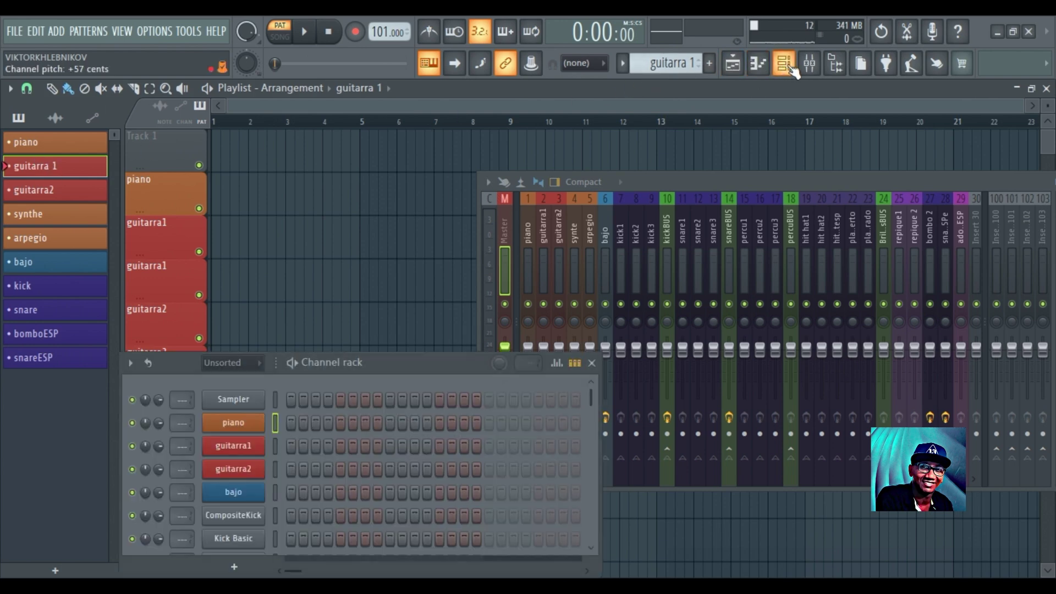
{"action": "left_click_drag", "start_coordinate": [395, 364], "coordinate": [419, 196]}
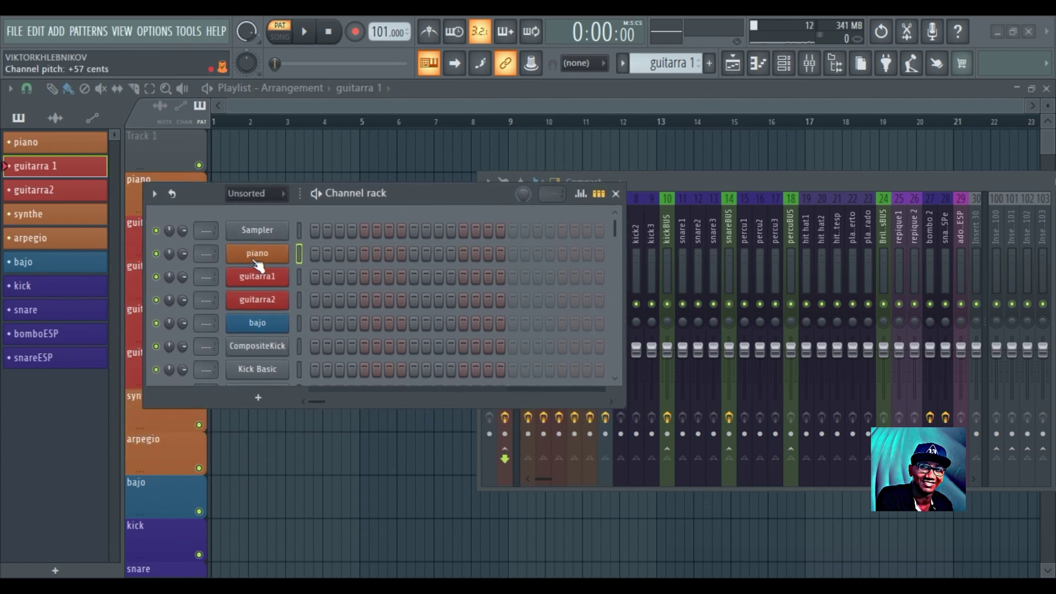
{"action": "left_click", "coordinate": [264, 282]}
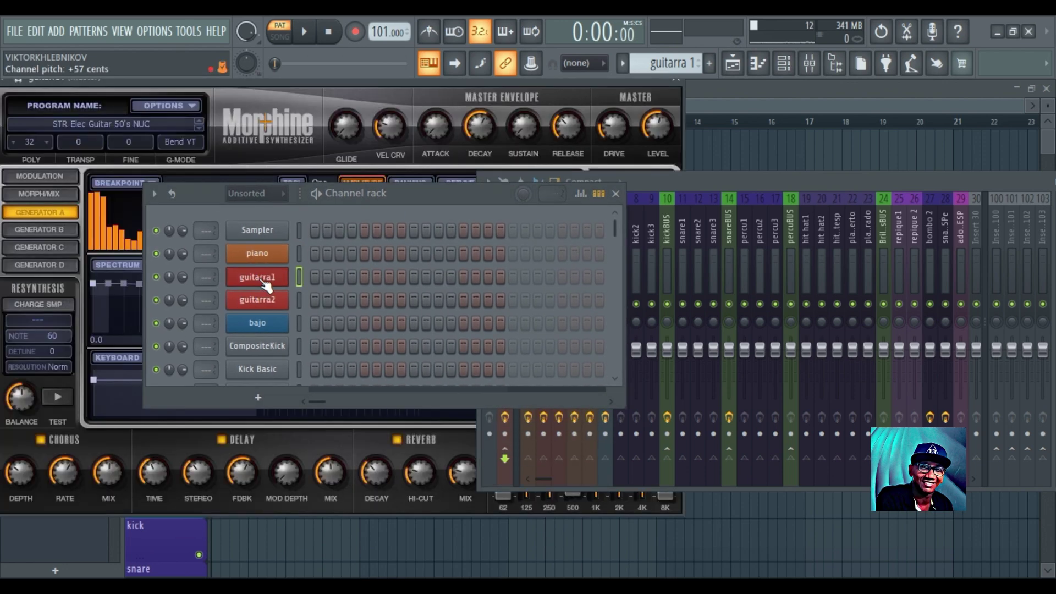
{"action": "left_click_drag", "start_coordinate": [460, 200], "coordinate": [817, 194]}
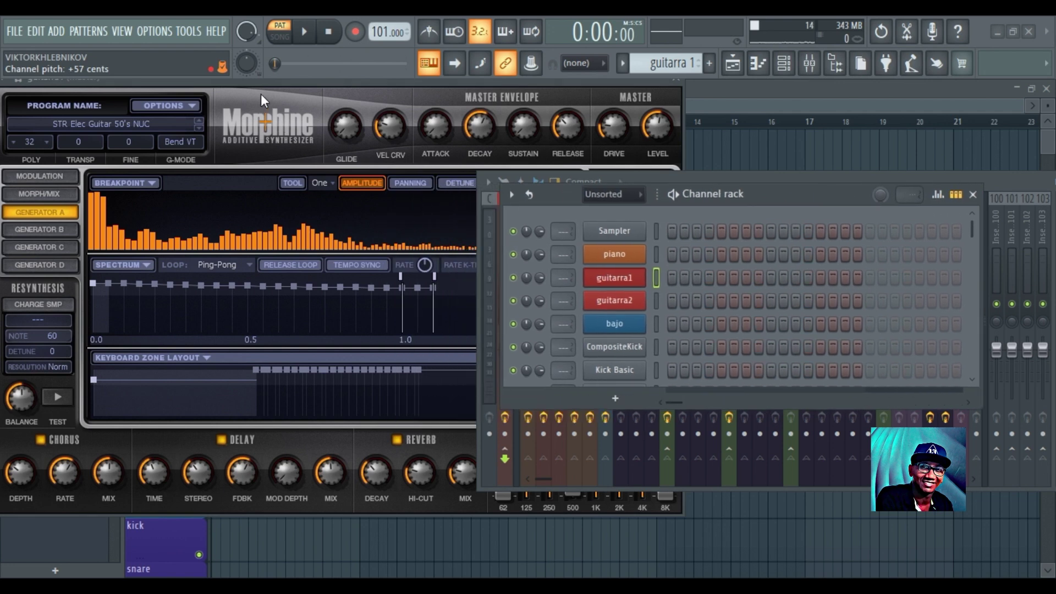
{"action": "left_click_drag", "start_coordinate": [259, 80], "coordinate": [251, 104]}
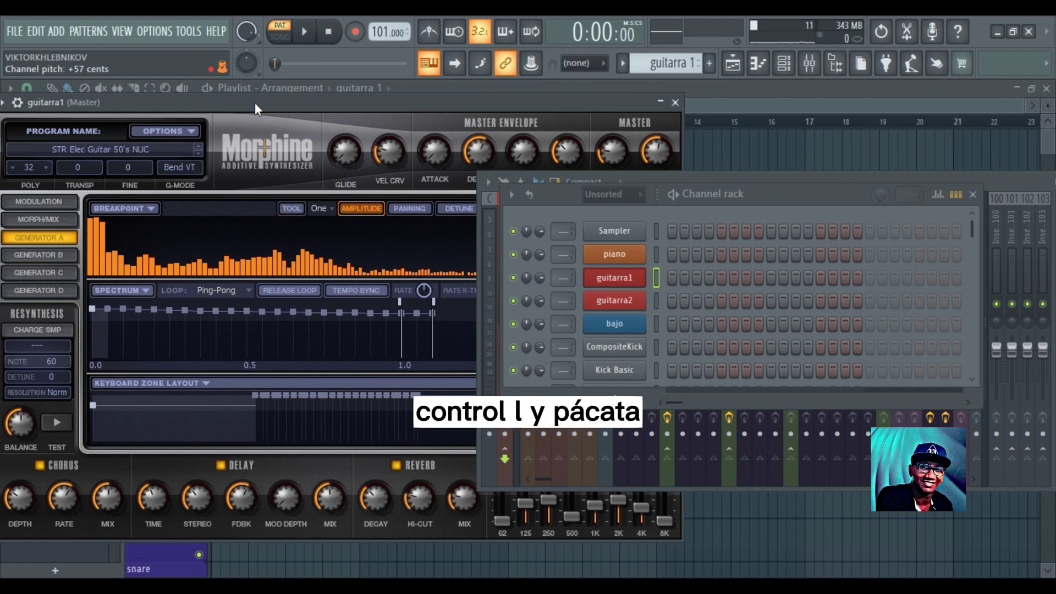
- Try to link the guitarra1 channel to its mixer track, and close the Morphine instrument
{"action": "key", "text": "ctrl+l"}
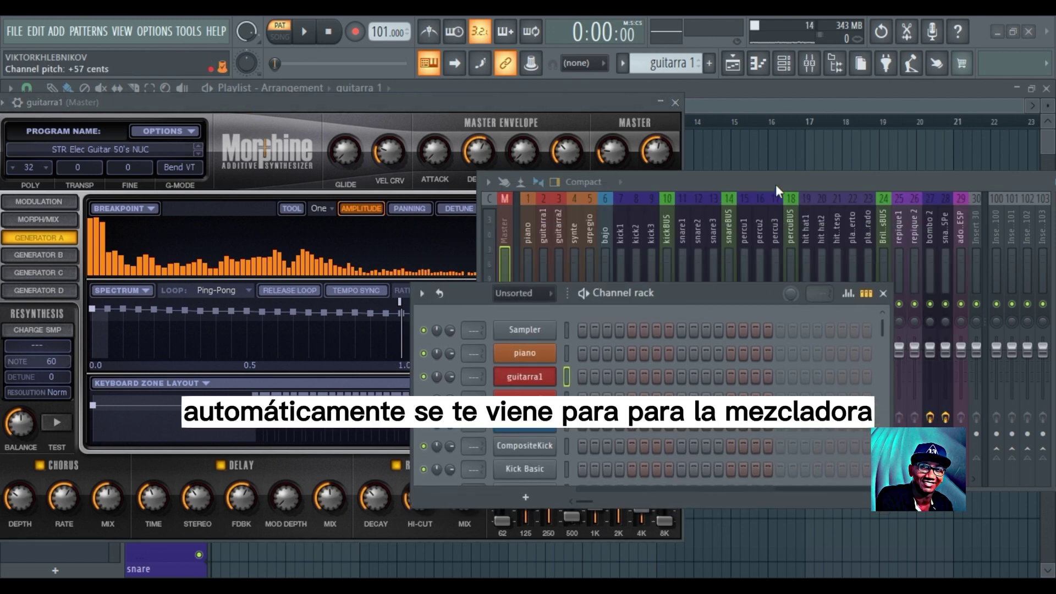
{"action": "left_click", "coordinate": [778, 184]}
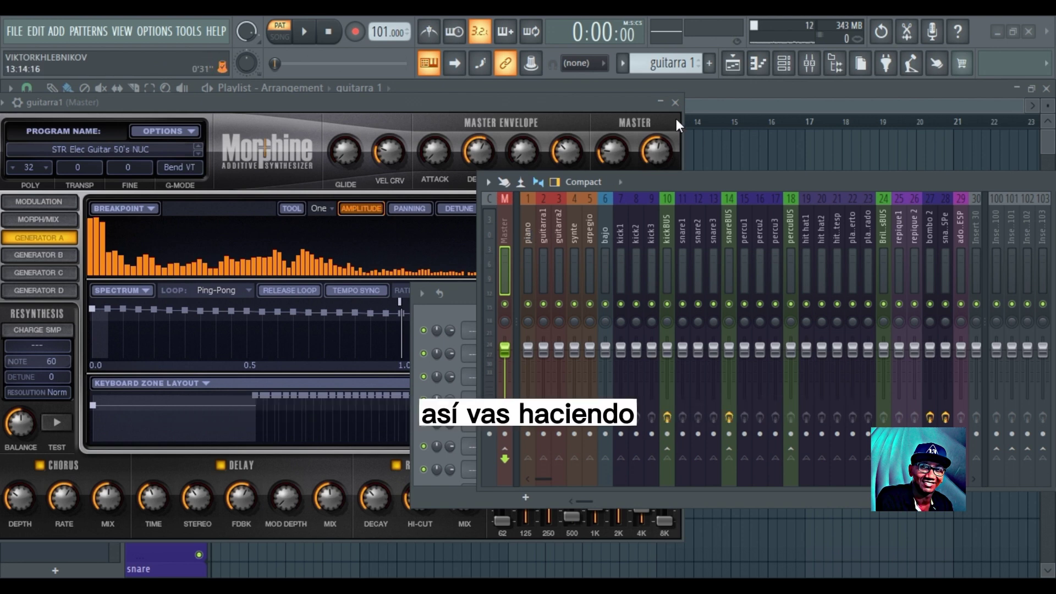
{"action": "left_click", "coordinate": [675, 103]}
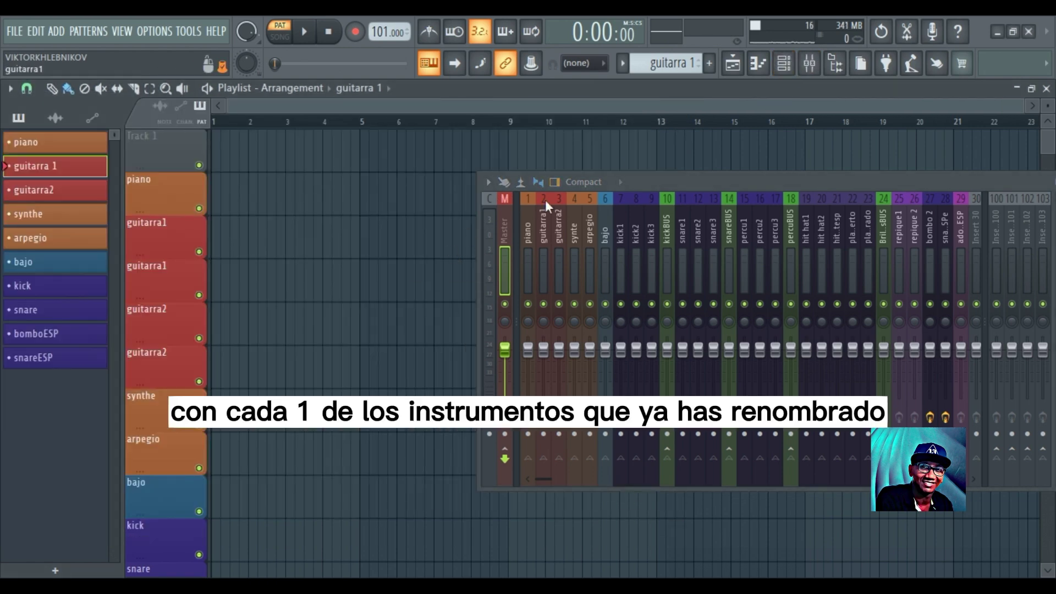
{"action": "left_click", "coordinate": [783, 63]}
{"action": "left_click_drag", "start_coordinate": [671, 290], "coordinate": [460, 196]}
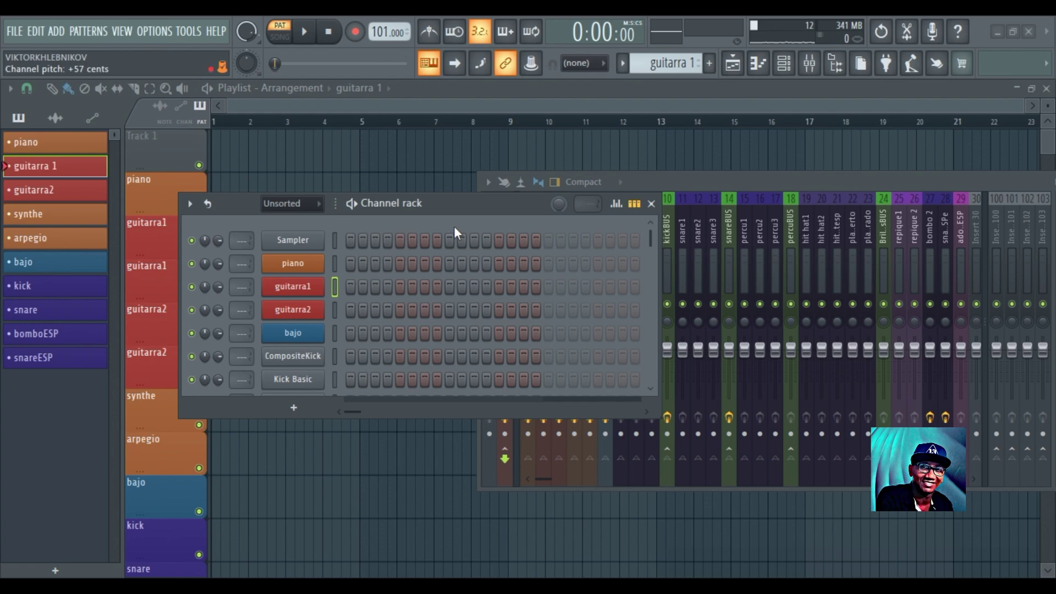
{"action": "left_click_drag", "start_coordinate": [476, 215], "coordinate": [418, 266]}
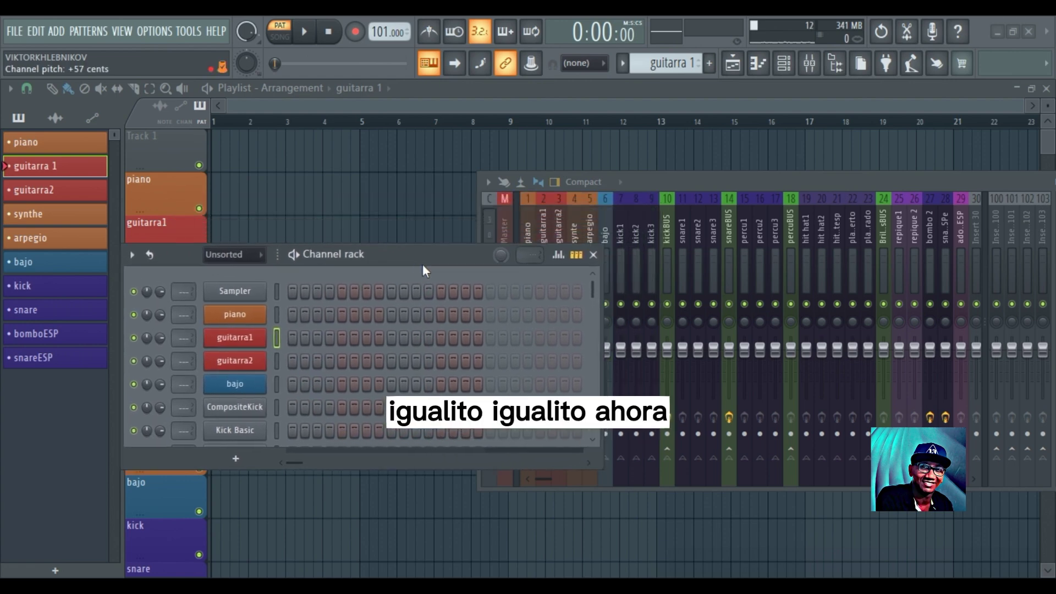
{"action": "left_click", "coordinate": [593, 255]}
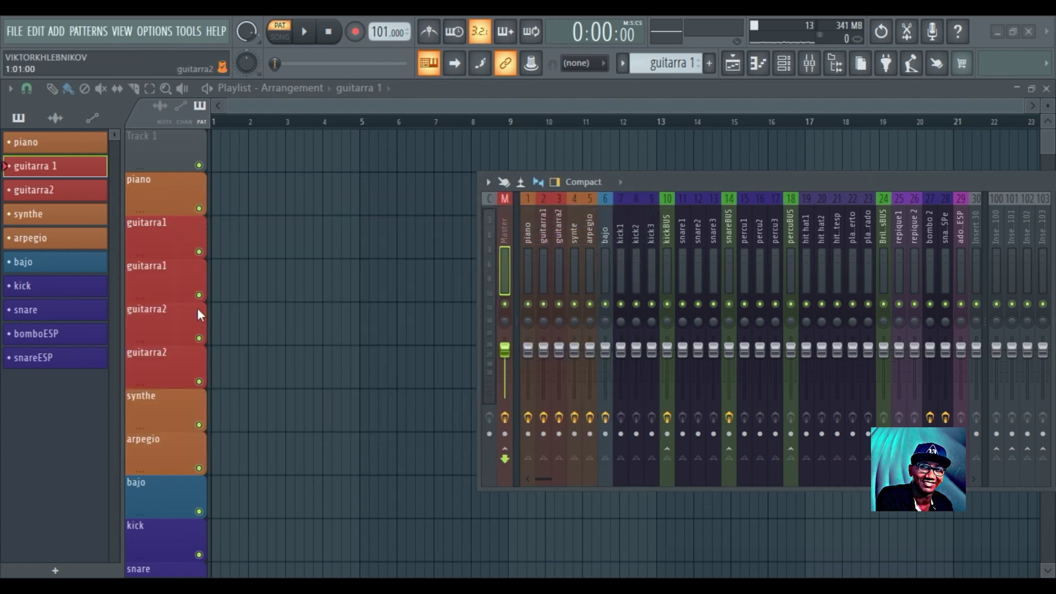
- Select the kick pattern and look through its kick, snare and bombo sample channels in the channel rack
{"action": "left_click", "coordinate": [38, 291]}
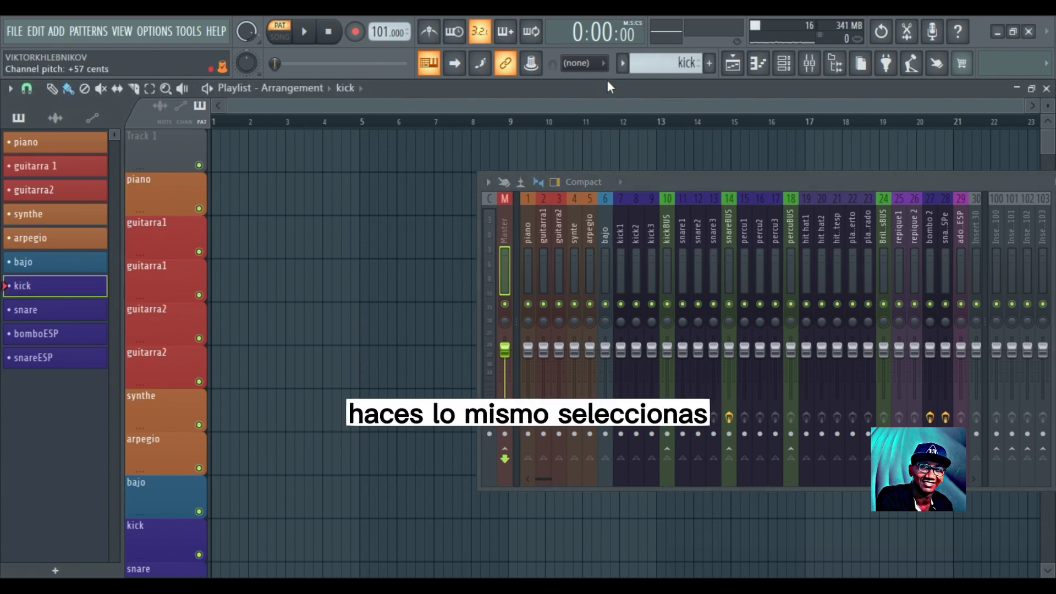
{"action": "left_click", "coordinate": [783, 63]}
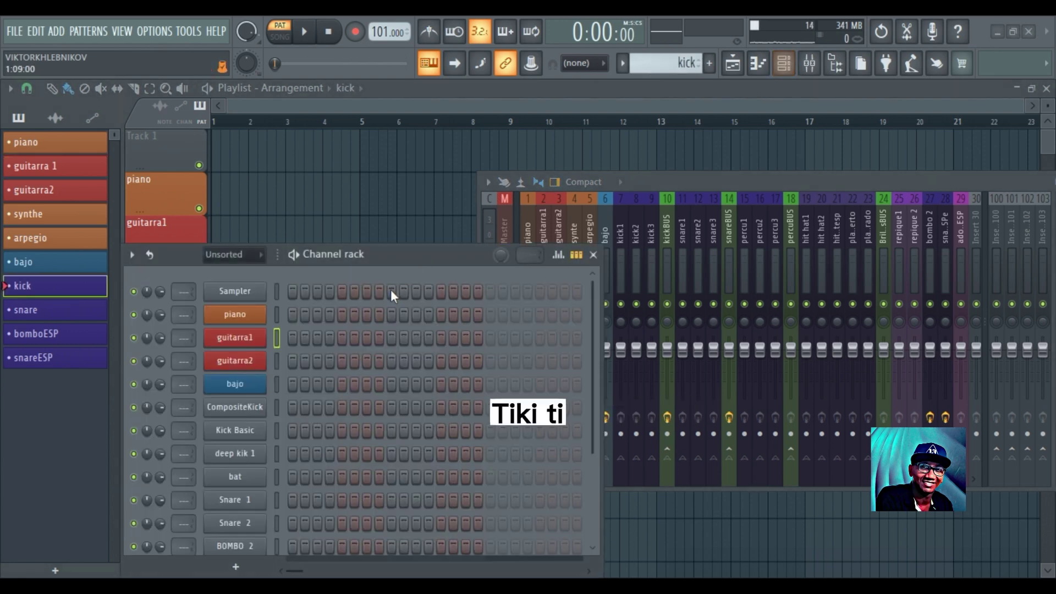
{"action": "left_click_drag", "start_coordinate": [390, 257], "coordinate": [456, 136]}
{"action": "scroll", "coordinate": [477, 370], "scroll_direction": "down", "scroll_amount": 3}
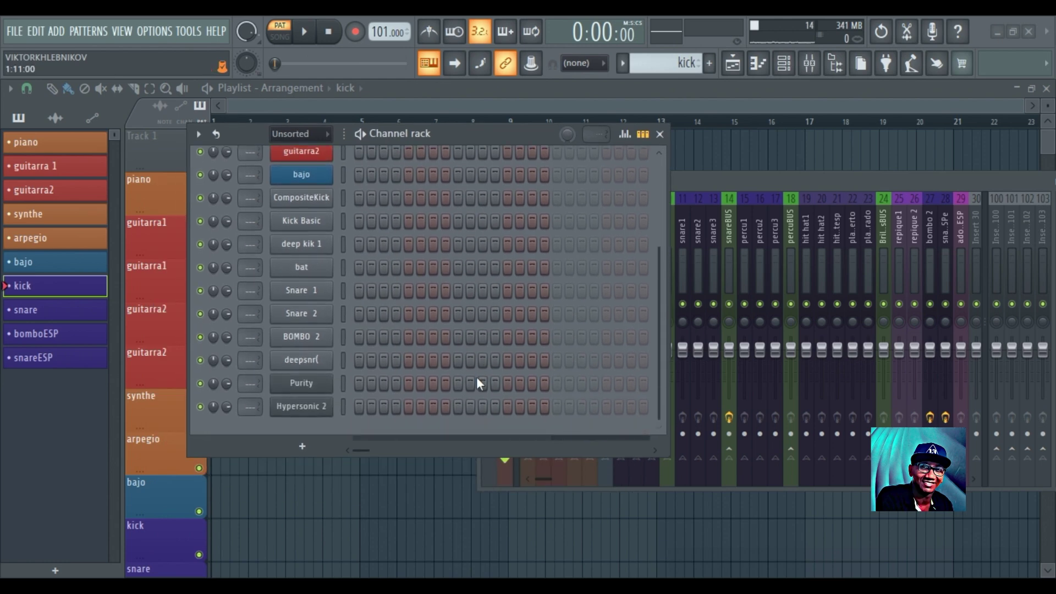
{"action": "scroll", "coordinate": [476, 376], "scroll_direction": "up", "scroll_amount": 1}
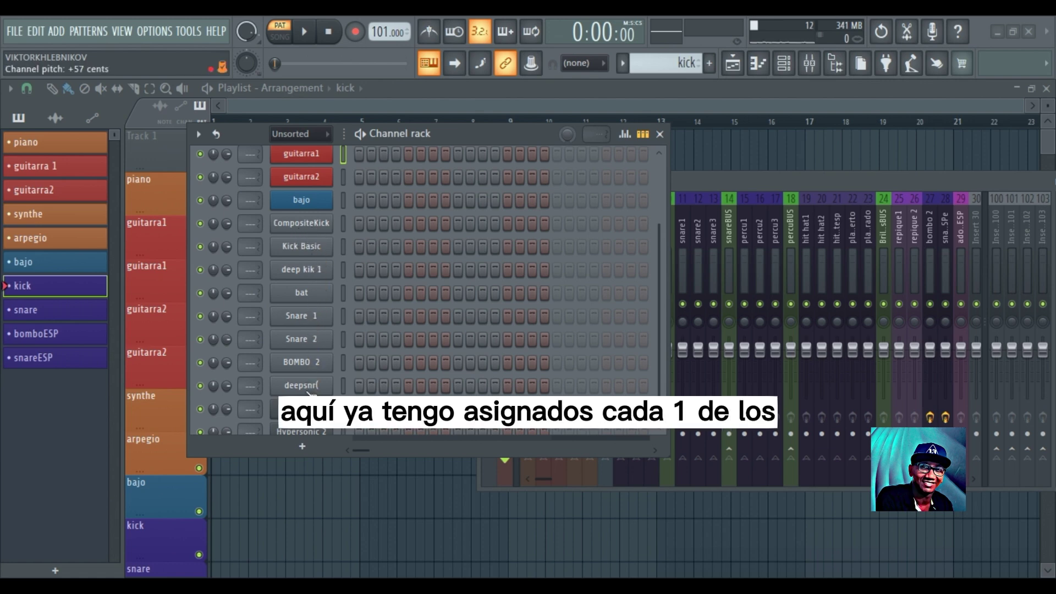
{"action": "scroll", "coordinate": [337, 363], "scroll_direction": "down", "scroll_amount": 1}
{"action": "scroll", "coordinate": [324, 308], "scroll_direction": "up", "scroll_amount": 2}
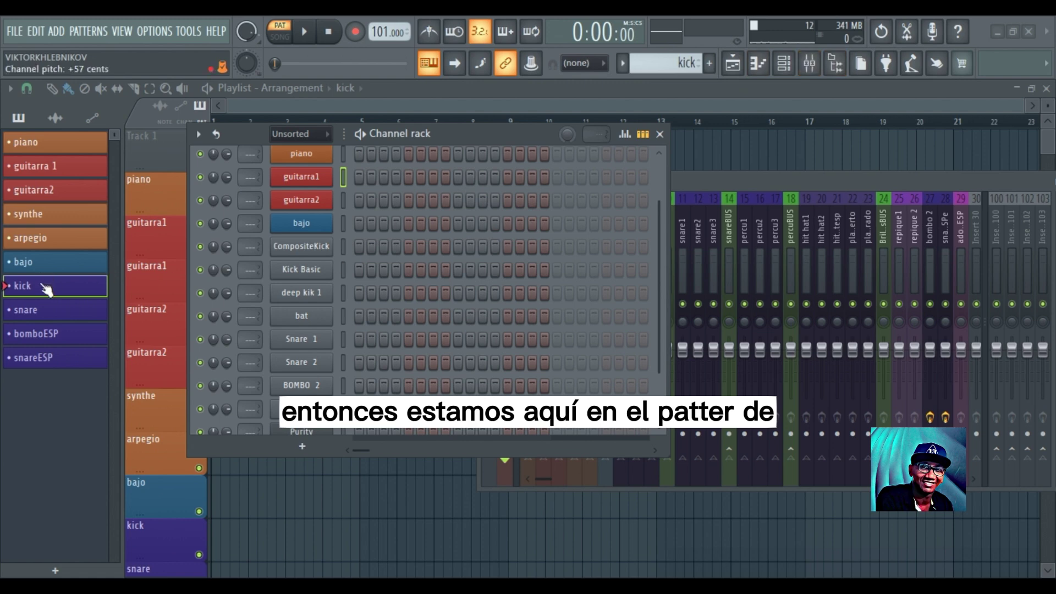
{"action": "left_click_drag", "start_coordinate": [446, 142], "coordinate": [512, 138]}
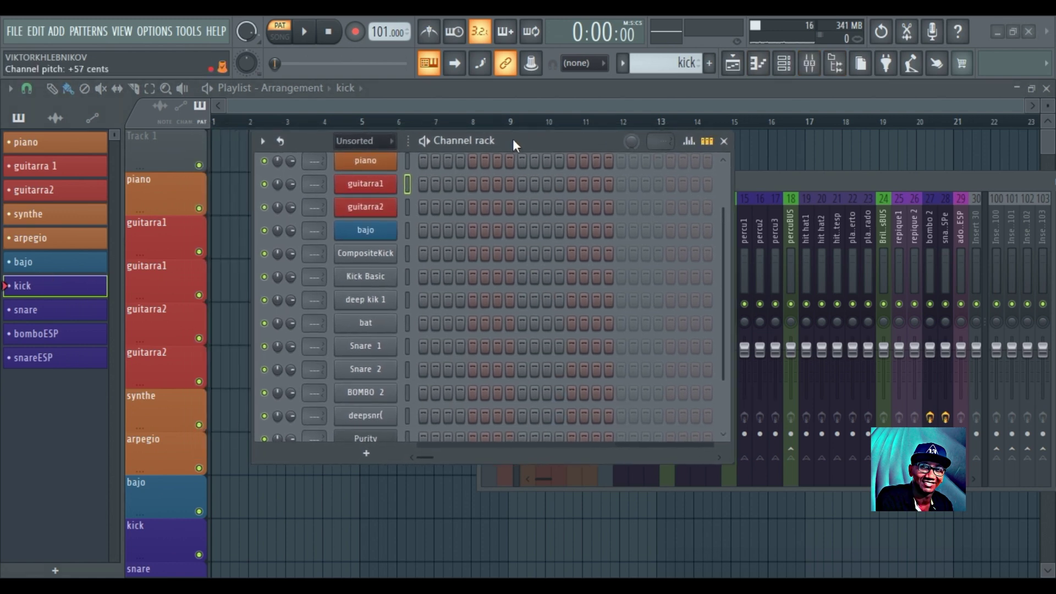
- Open the Kick Basic channel's sampler settings beside the channel rack and preview its sample
{"action": "left_click", "coordinate": [62, 296]}
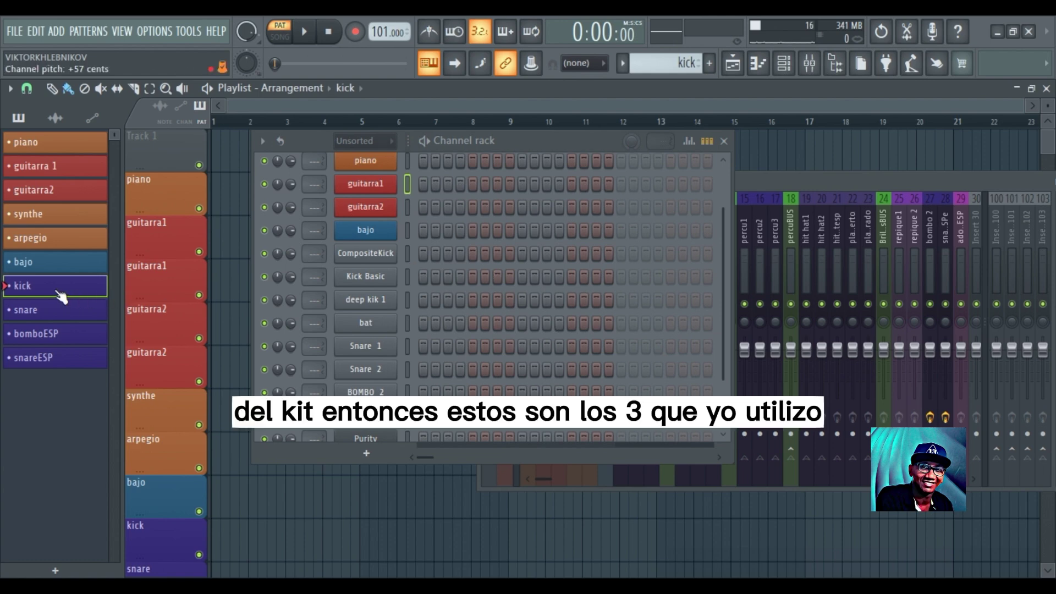
{"action": "left_click", "coordinate": [367, 278]}
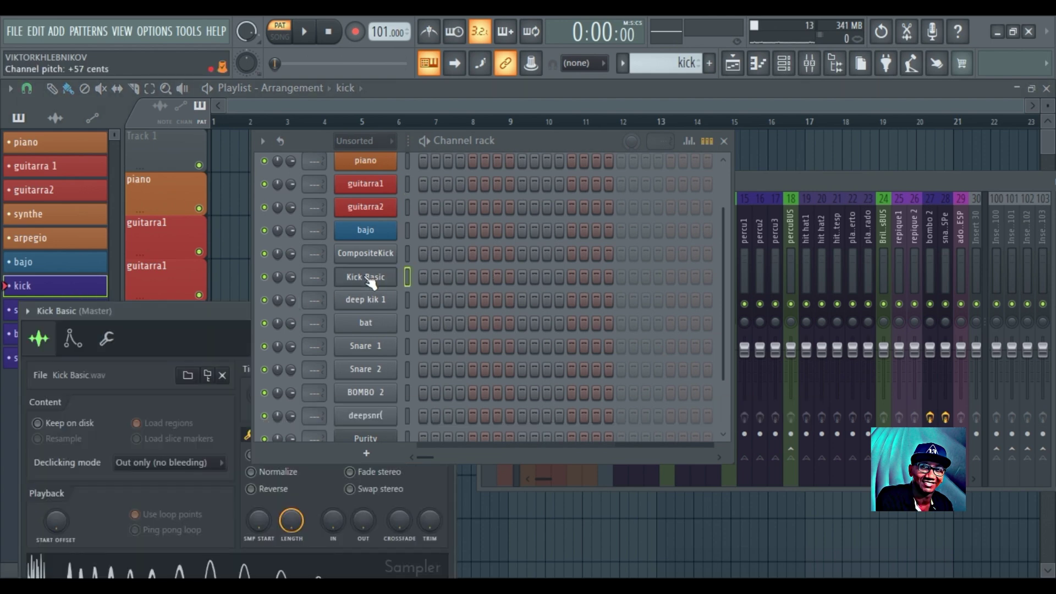
{"action": "left_click_drag", "start_coordinate": [185, 314], "coordinate": [186, 183]}
{"action": "left_click_drag", "start_coordinate": [537, 147], "coordinate": [728, 131]}
{"action": "left_click_drag", "start_coordinate": [223, 186], "coordinate": [265, 128]}
{"action": "left_click", "coordinate": [176, 419]}
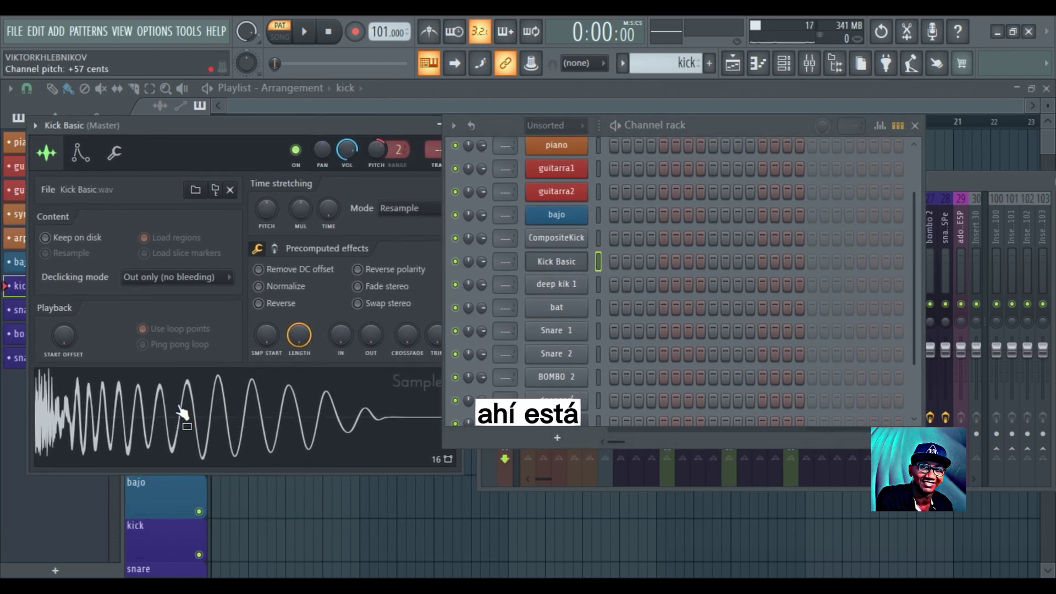
- Compare the sampler waveforms of the deep kik 1, bat, CompositeKick and Kick Basic channels, and close the sampler
{"action": "left_click", "coordinate": [559, 290]}
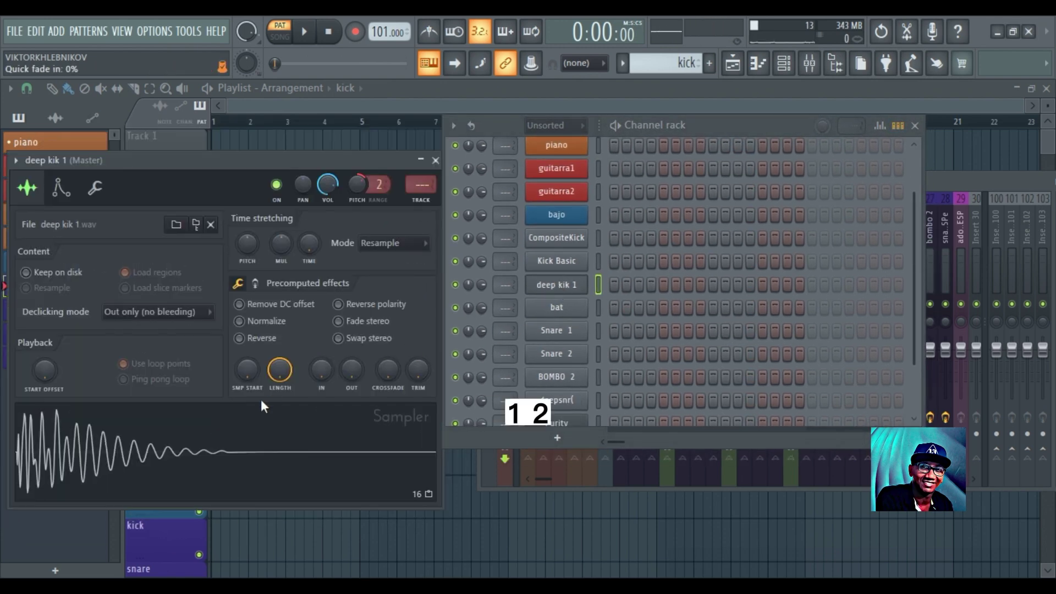
{"action": "left_click", "coordinate": [435, 160]}
{"action": "left_click", "coordinate": [557, 307]}
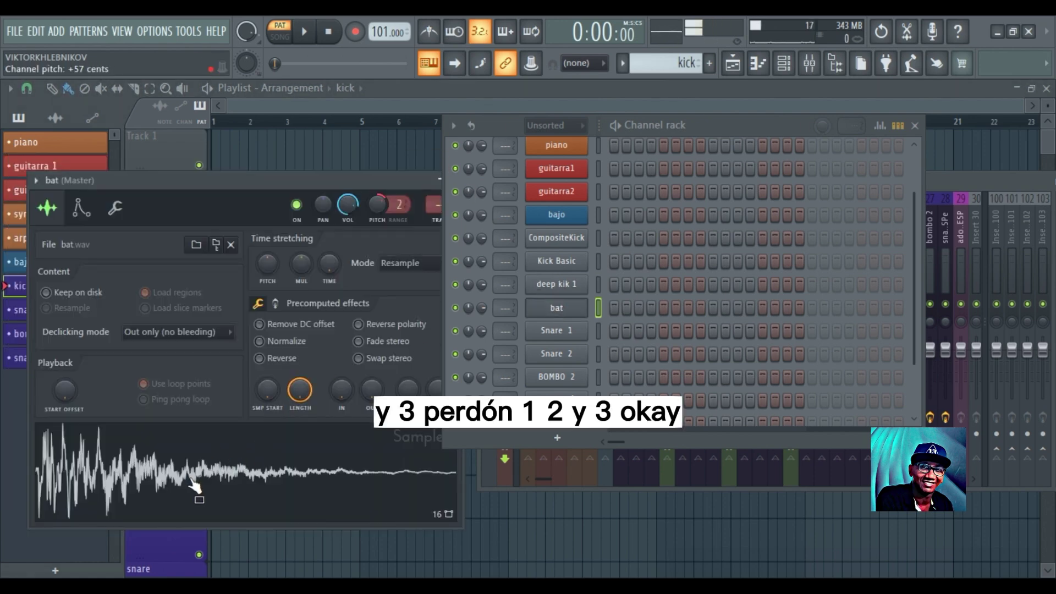
{"action": "left_click", "coordinate": [569, 241]}
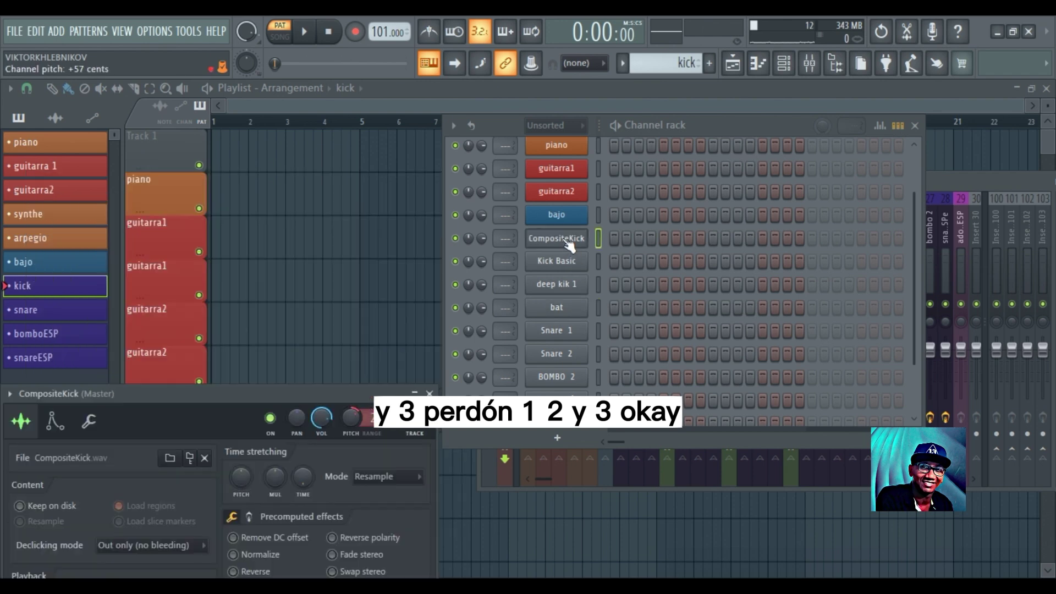
{"action": "left_click", "coordinate": [559, 263]}
{"action": "left_click", "coordinate": [557, 284]}
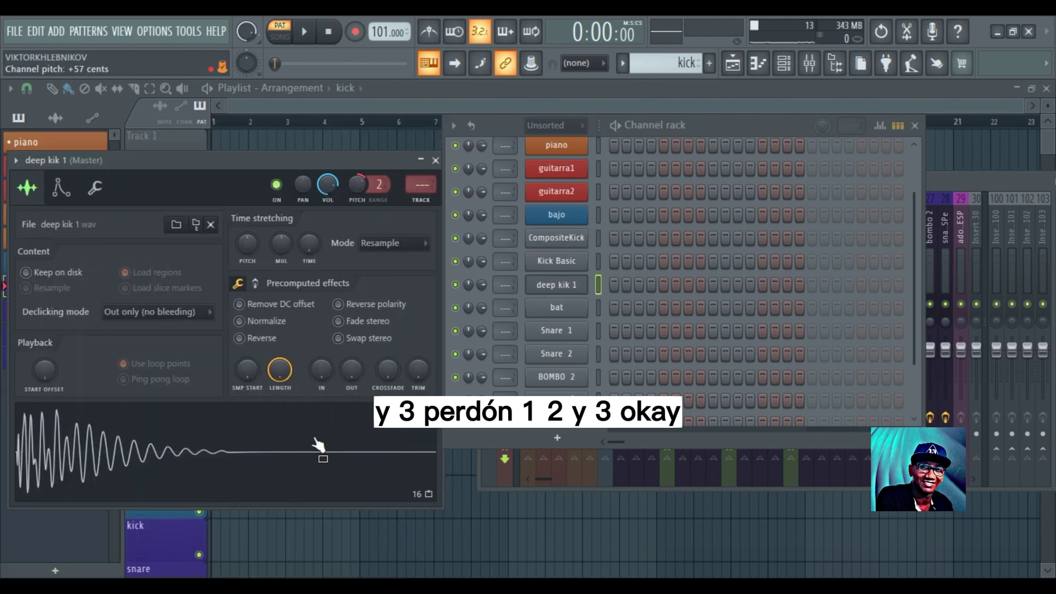
{"action": "left_click", "coordinate": [435, 161]}
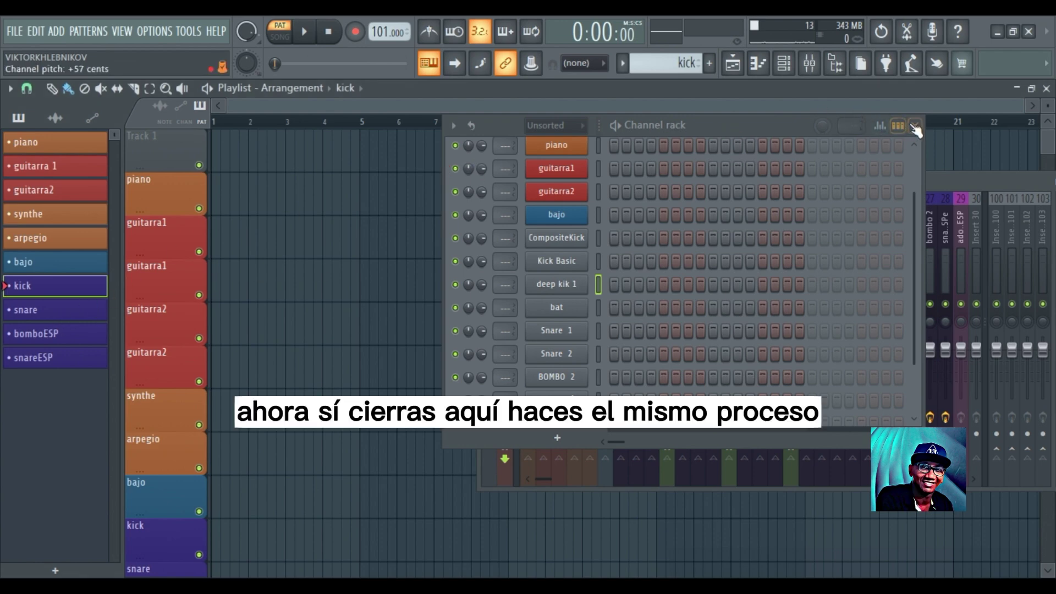
- Open the CompositeKick channel's sampler settings, move the window clear of the channel rack, and close it
{"action": "left_click", "coordinate": [554, 239]}
{"action": "left_click_drag", "start_coordinate": [229, 393], "coordinate": [242, 146]}
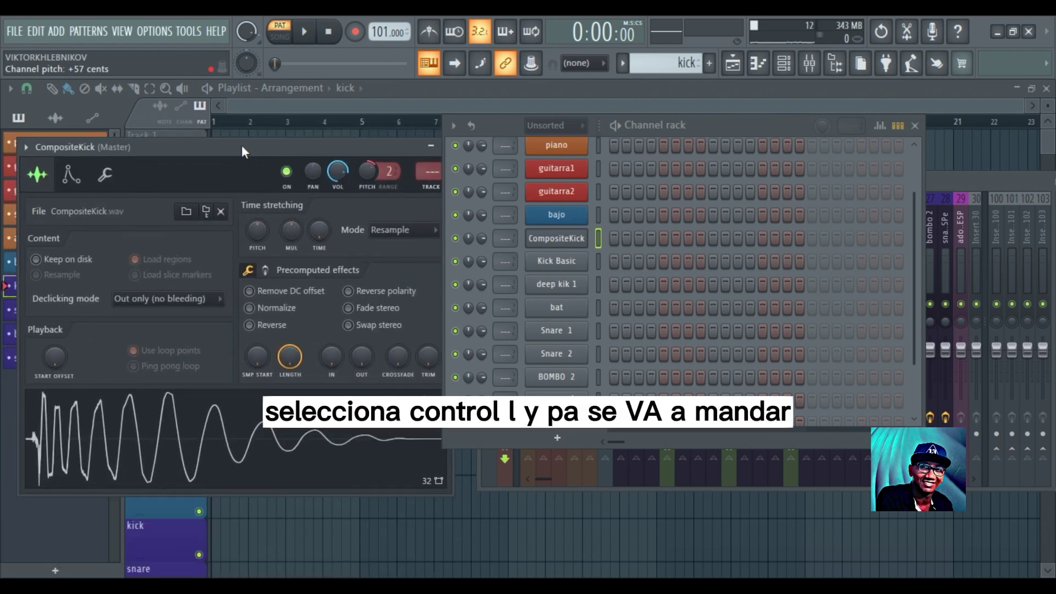
{"action": "left_click_drag", "start_coordinate": [321, 152], "coordinate": [214, 196]}
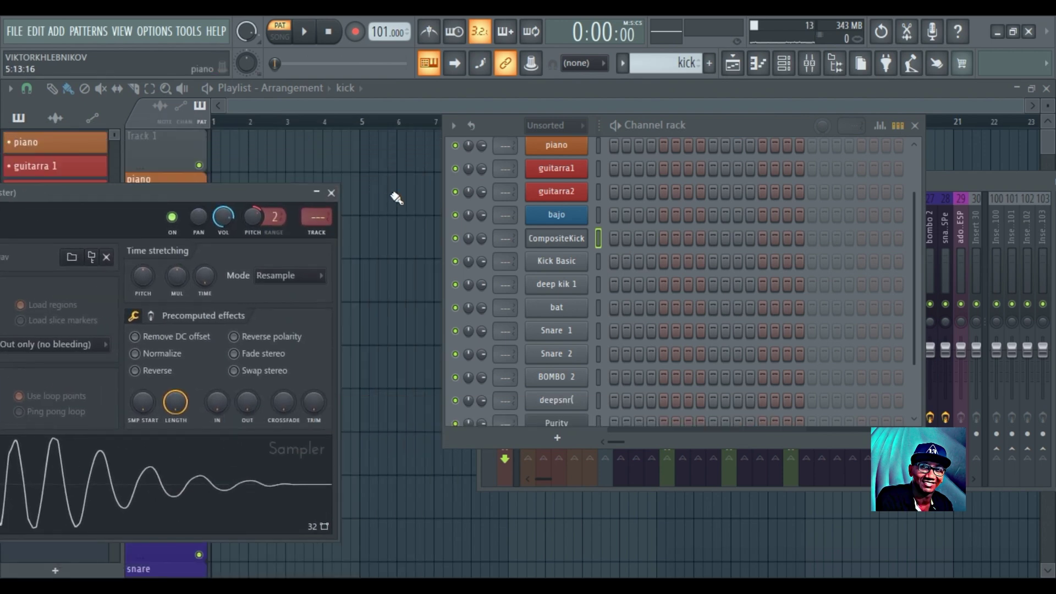
{"action": "left_click", "coordinate": [334, 192]}
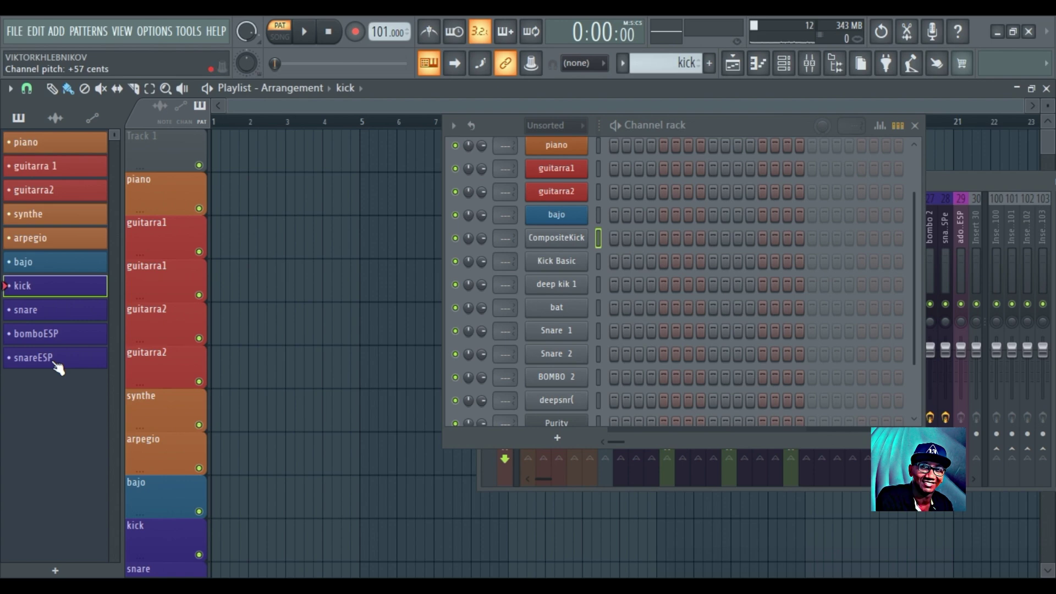
- Review the remaining channels in the channel rack, close the rack, and shift the mixer so its tracks are in view
{"action": "scroll", "coordinate": [624, 344], "scroll_direction": "down", "scroll_amount": 2}
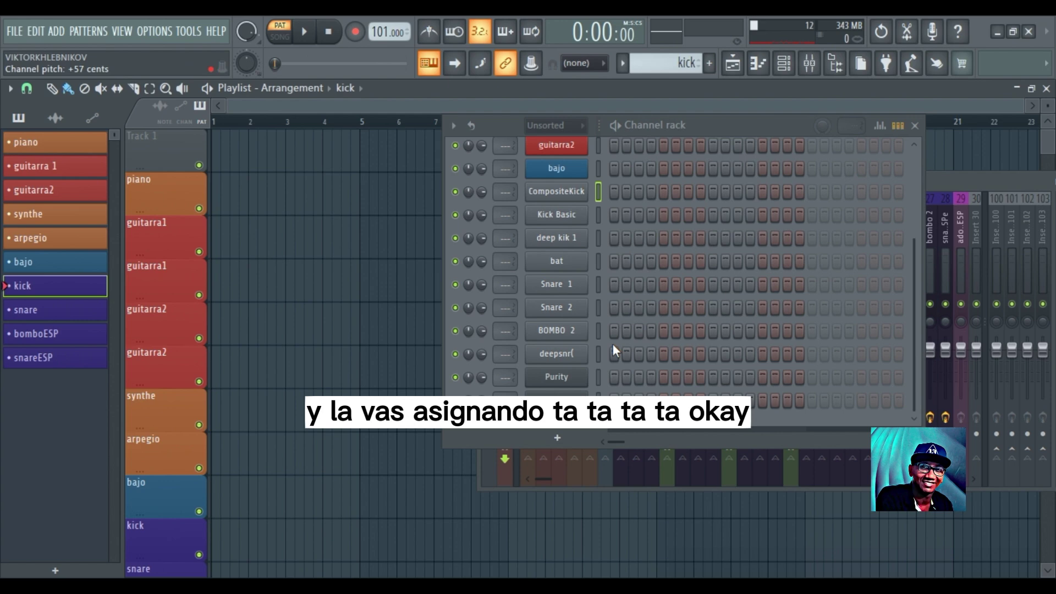
{"action": "left_click_drag", "start_coordinate": [785, 139], "coordinate": [490, 175]}
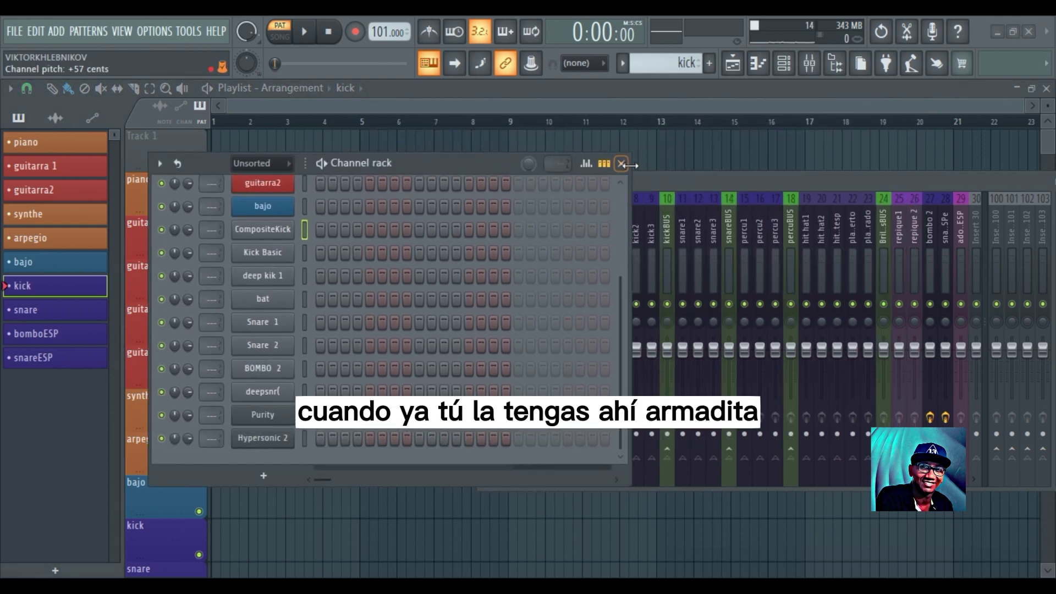
{"action": "left_click", "coordinate": [621, 163]}
{"action": "left_click_drag", "start_coordinate": [661, 179], "coordinate": [551, 181]}
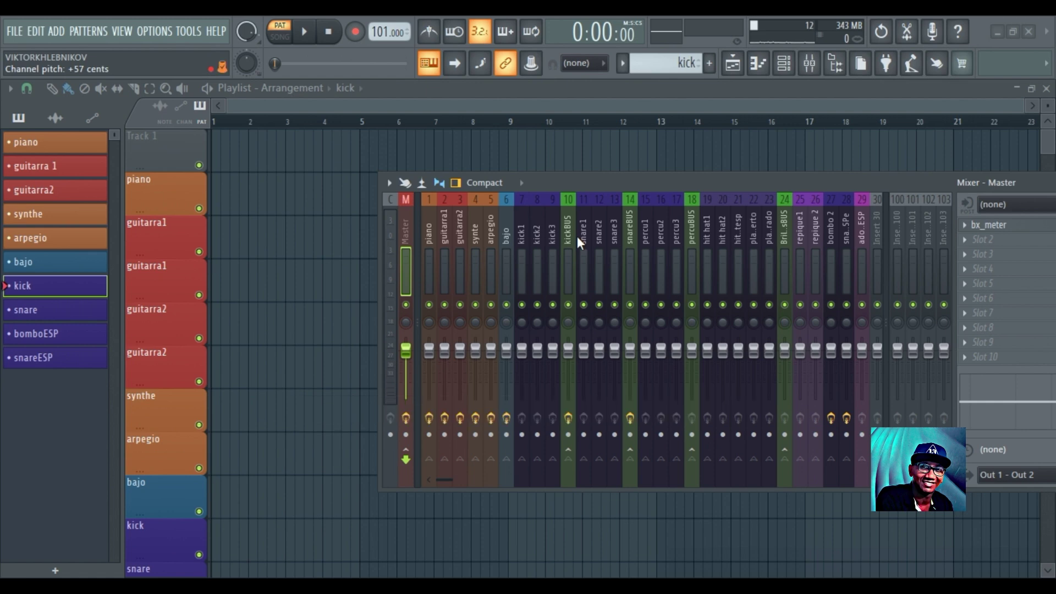
{"action": "scroll", "coordinate": [827, 231], "scroll_direction": "down", "scroll_amount": 4}
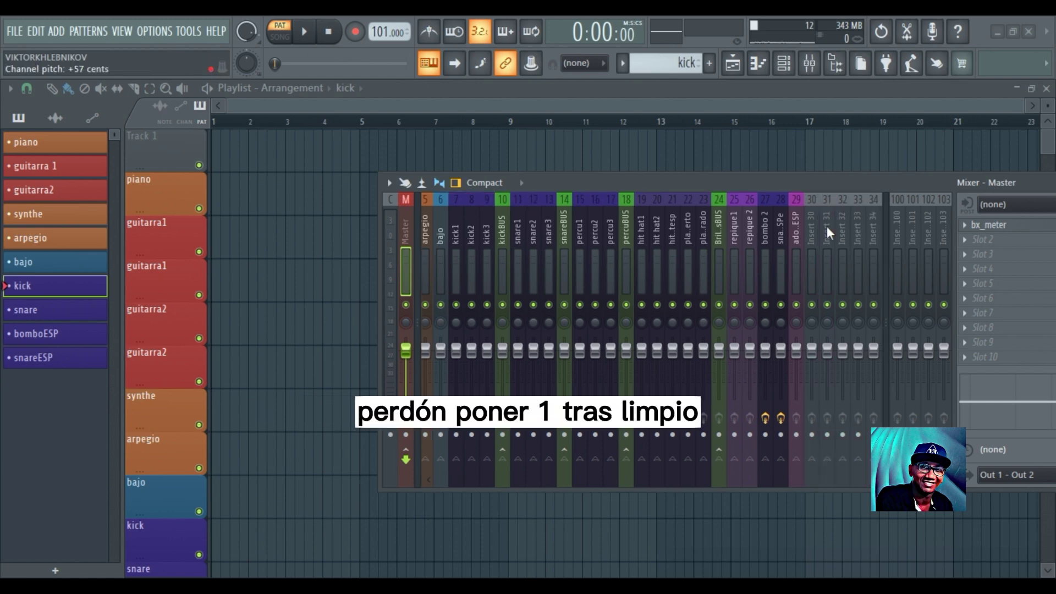
{"action": "left_click", "coordinate": [826, 226]}
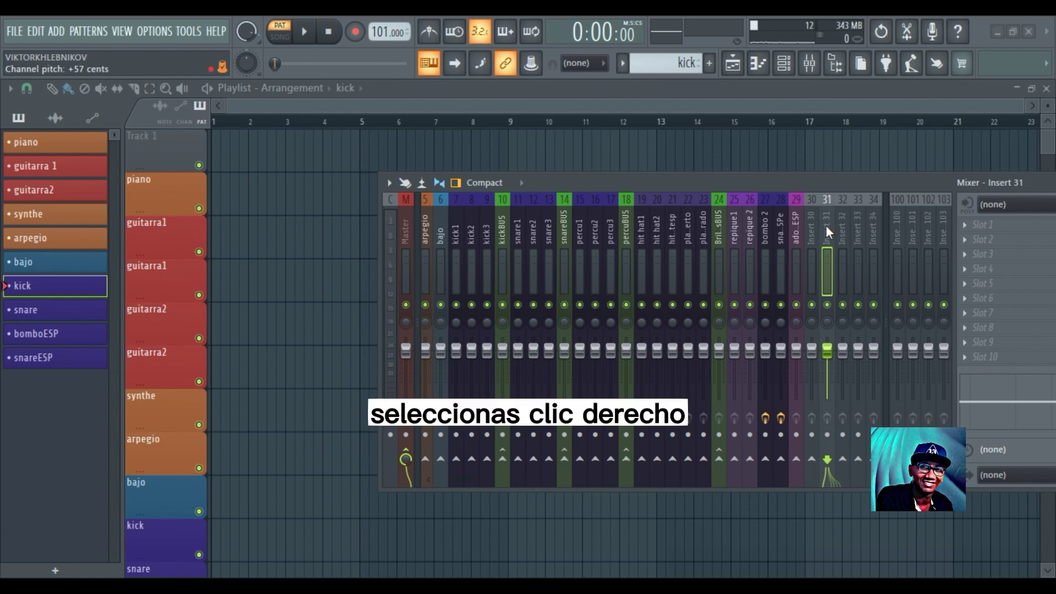
{"action": "right_click", "coordinate": [826, 226]}
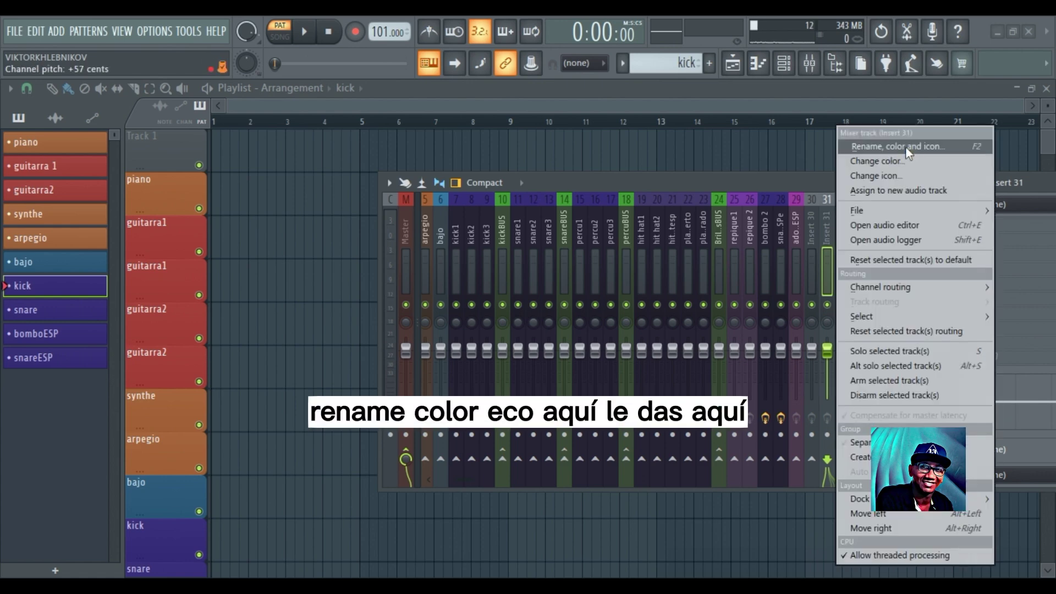
{"action": "left_click", "coordinate": [899, 147]}
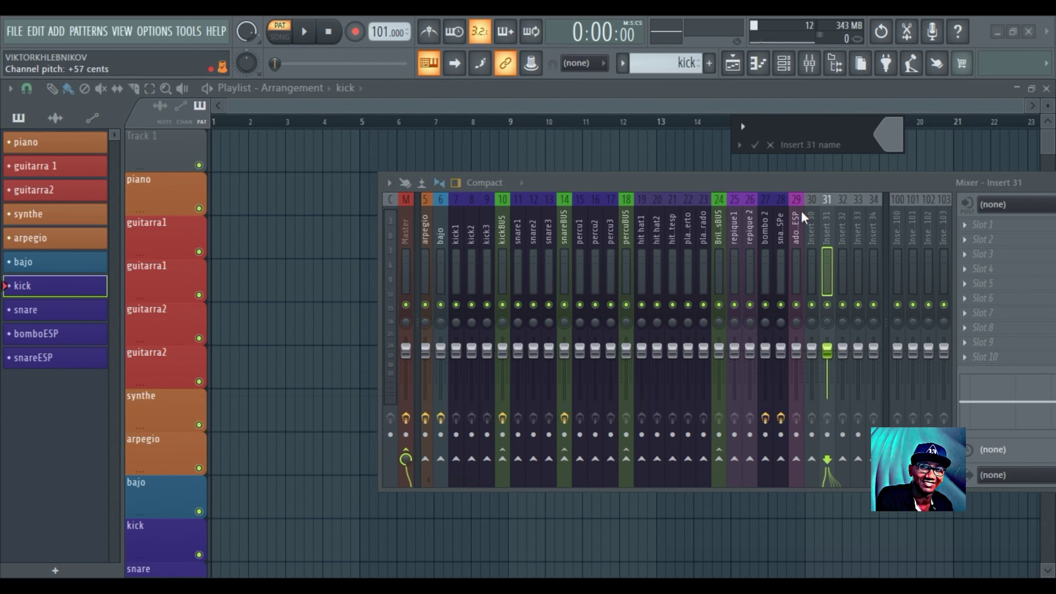
{"action": "left_click", "coordinate": [768, 144]}
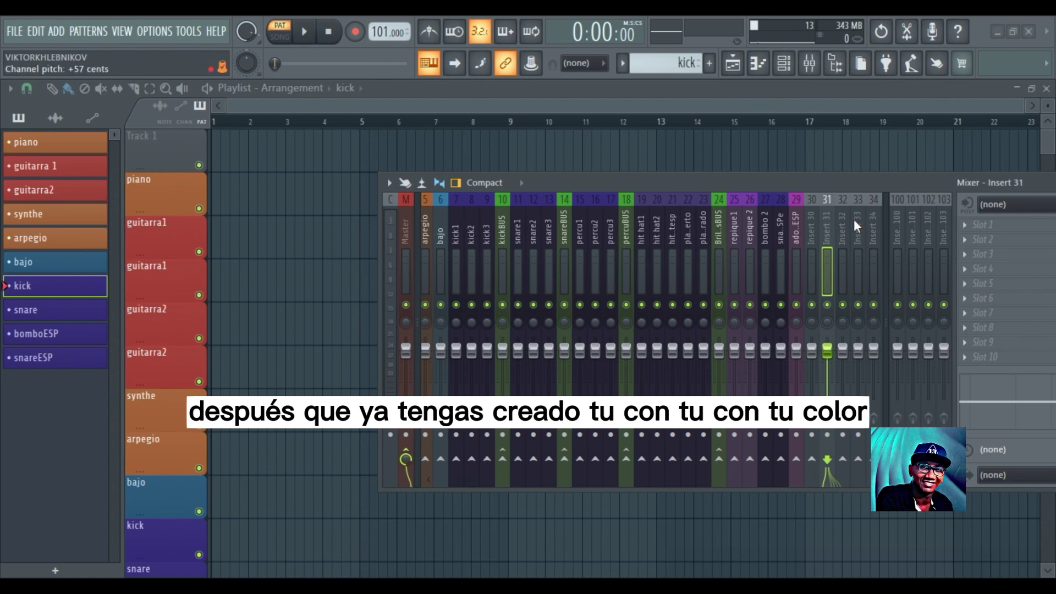
- Enable the kick1 mixer track's send to the Master, remove it again, and check the kick2 track's routing
{"action": "left_click", "coordinate": [500, 223]}
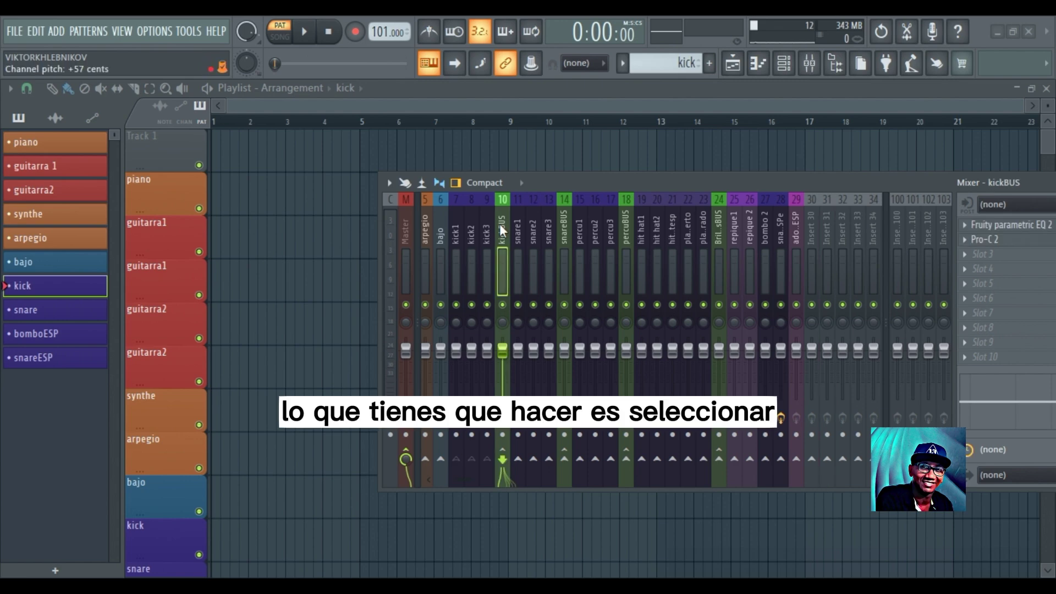
{"action": "left_click", "coordinate": [456, 226]}
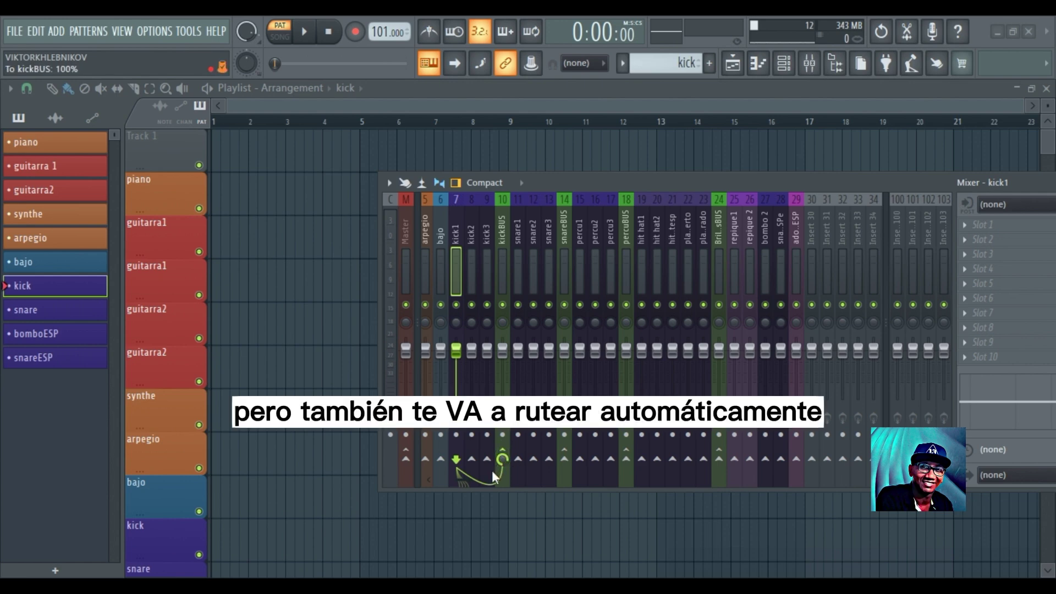
{"action": "left_click", "coordinate": [405, 460]}
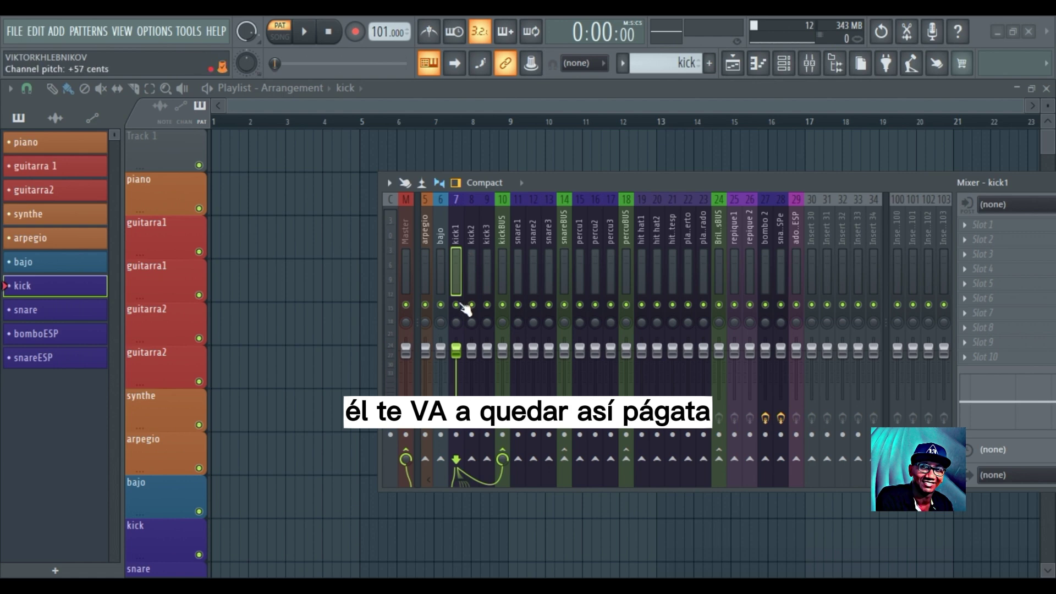
{"action": "left_click", "coordinate": [407, 457]}
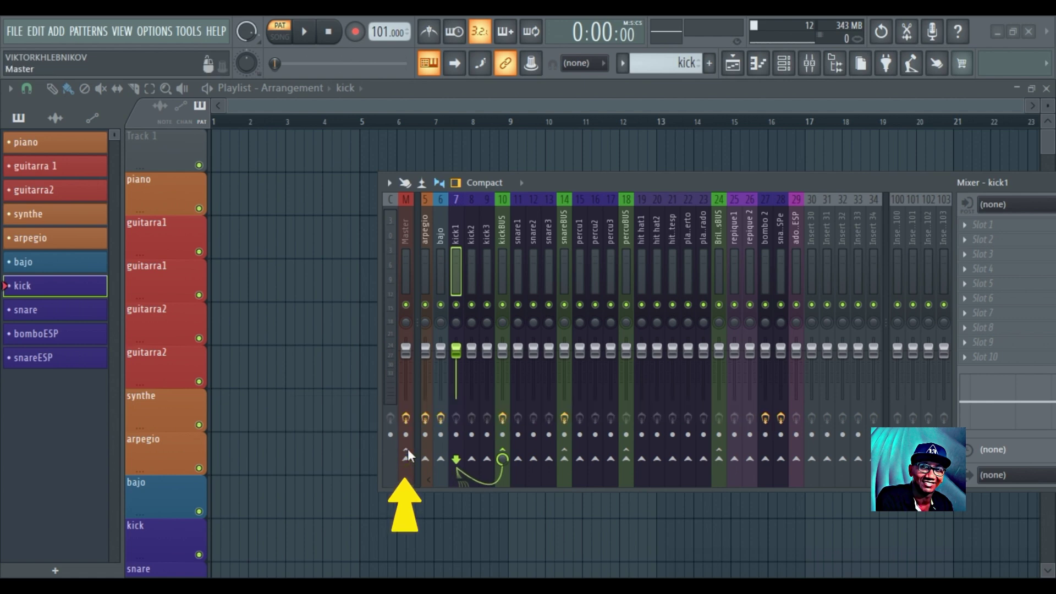
{"action": "left_click", "coordinate": [471, 233]}
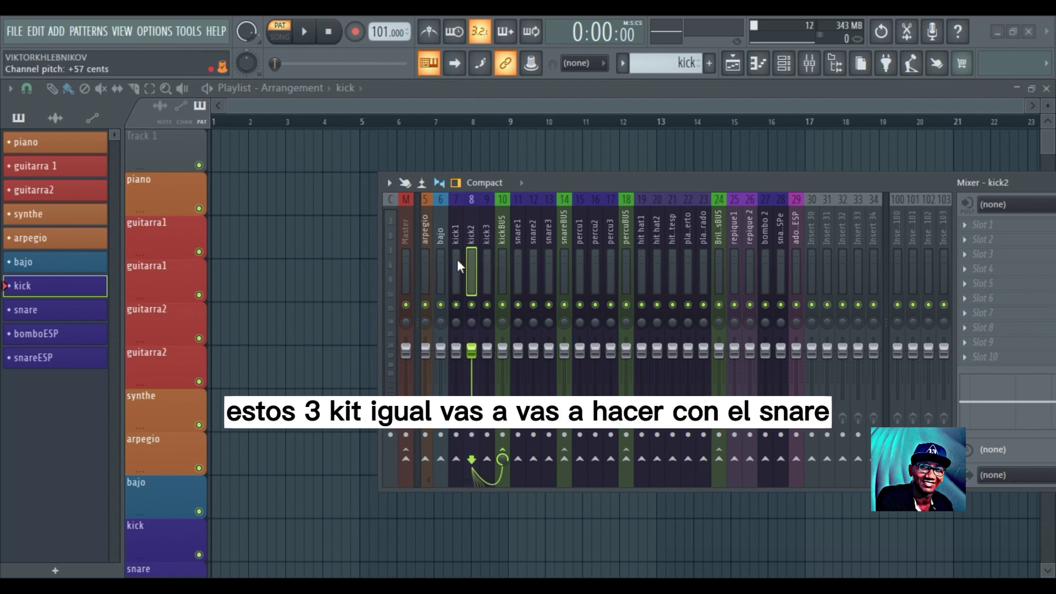
- Enable the snare1 mixer track's send to the Master and remove it again, leaving it routed only to snareBUS
{"action": "left_click", "coordinate": [517, 232]}
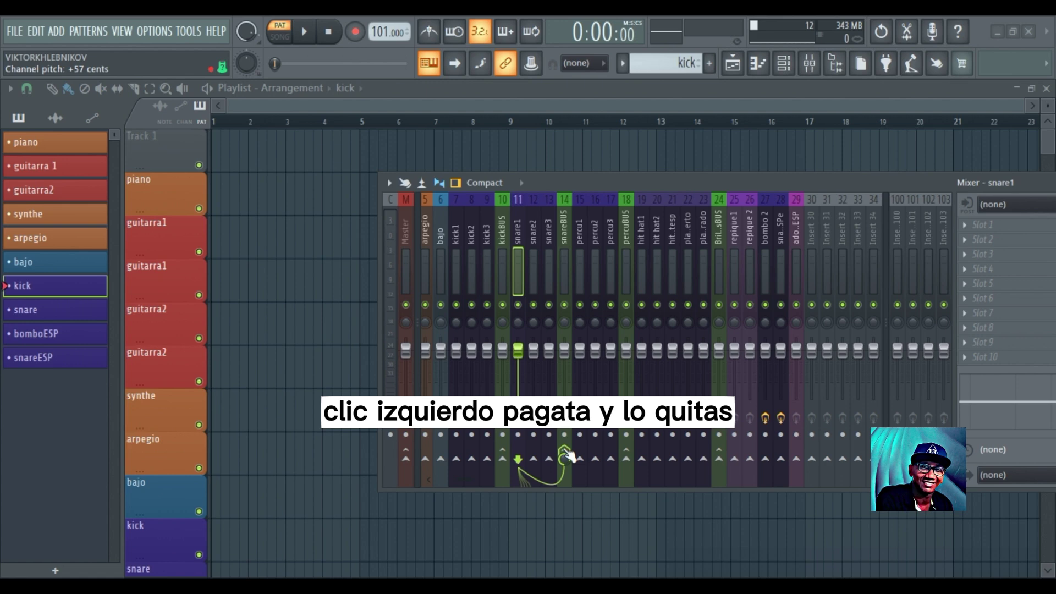
{"action": "left_click", "coordinate": [406, 458]}
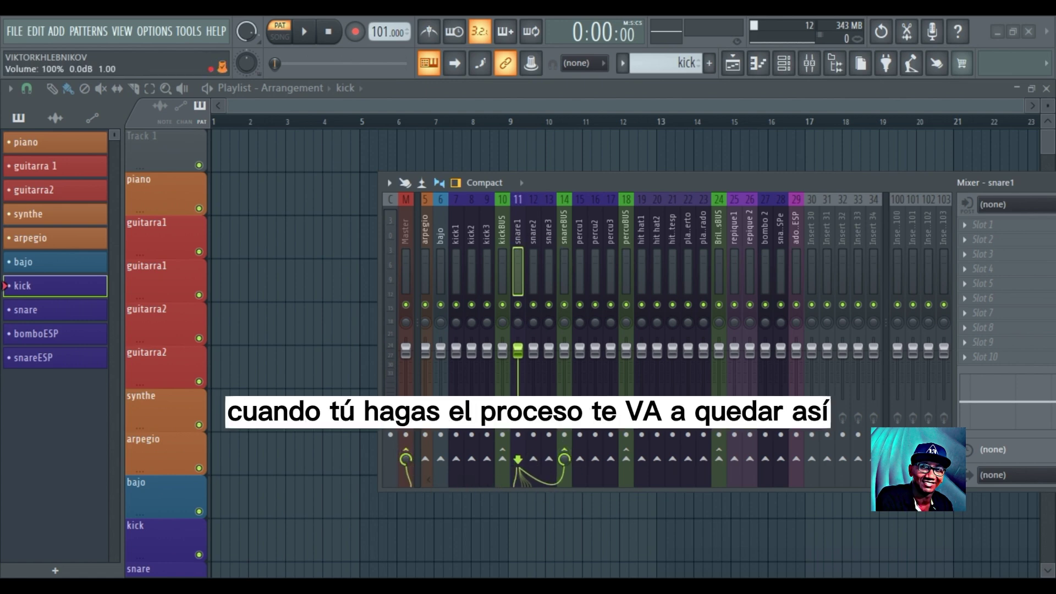
{"action": "left_click", "coordinate": [406, 458]}
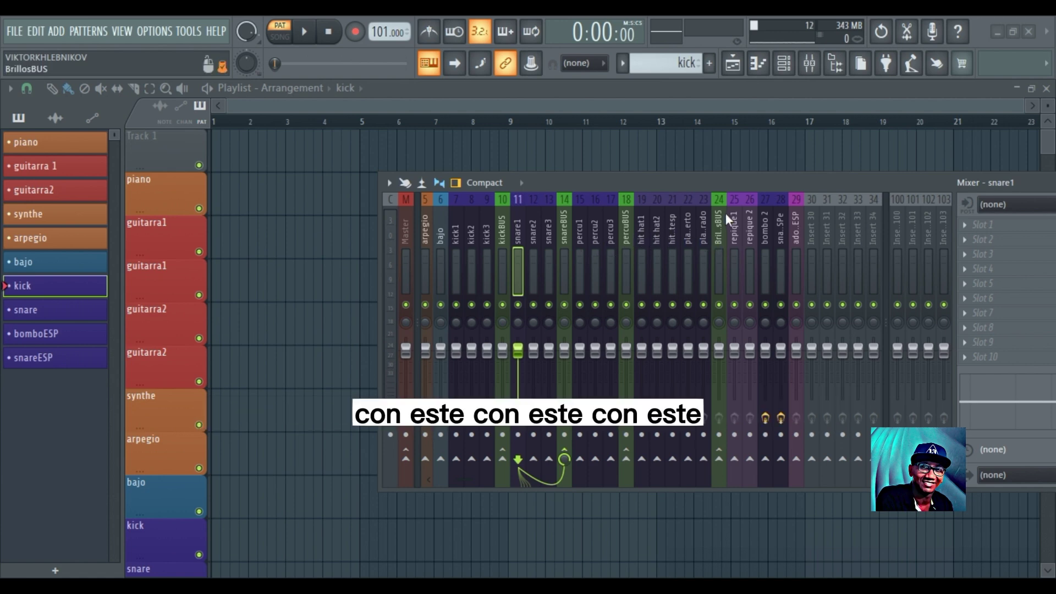
- Reposition the mixer window over the playlist so that its tracks and effect slots are all in view
{"action": "left_click_drag", "start_coordinate": [713, 186], "coordinate": [579, 175]}
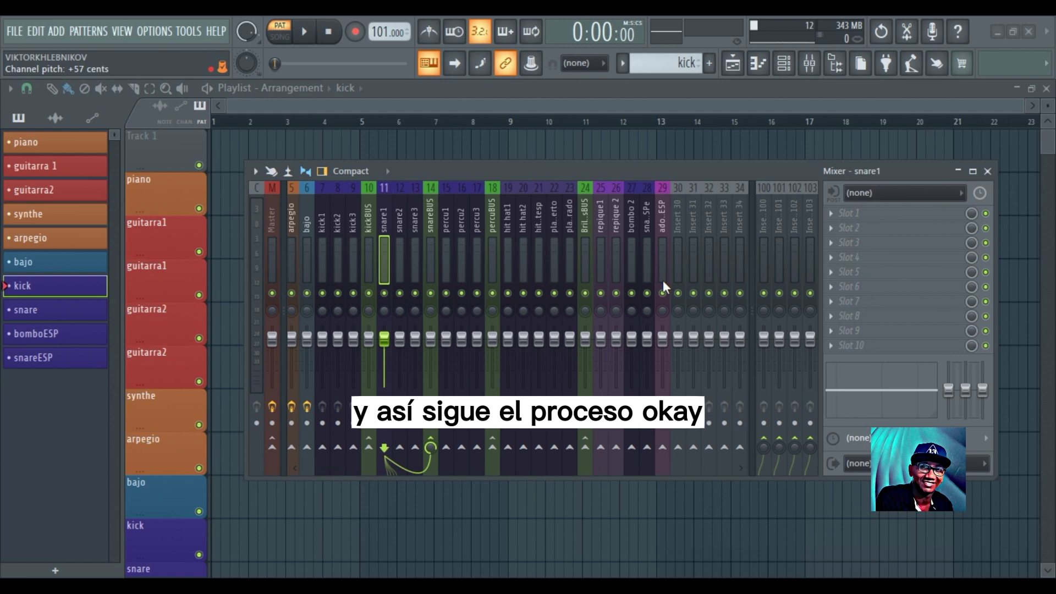
{"action": "left_click_drag", "start_coordinate": [588, 172], "coordinate": [631, 171]}
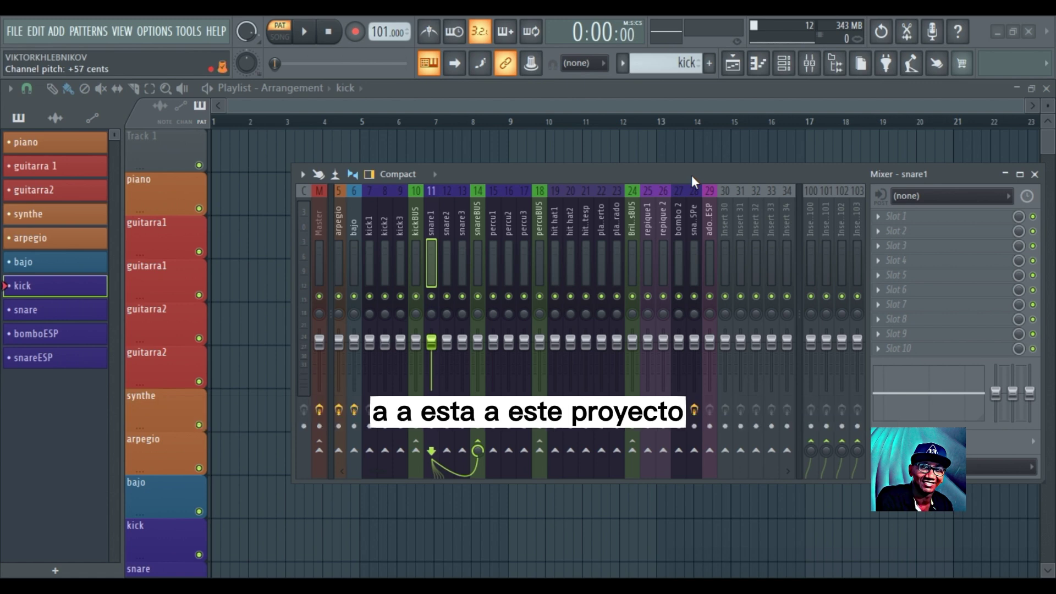
{"action": "left_click_drag", "start_coordinate": [605, 172], "coordinate": [566, 159]}
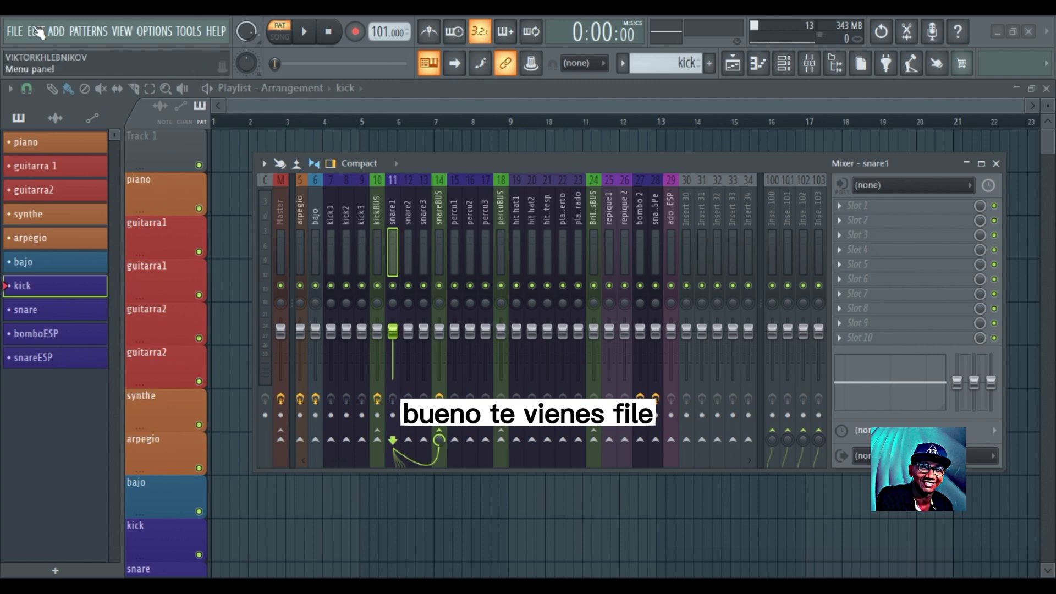
- Start saving the project under a new name, browse to Archivos de programa\Image-Line\FL Studio 20\Data\Templates on drive C:, and cancel the save
{"action": "left_click", "coordinate": [18, 30]}
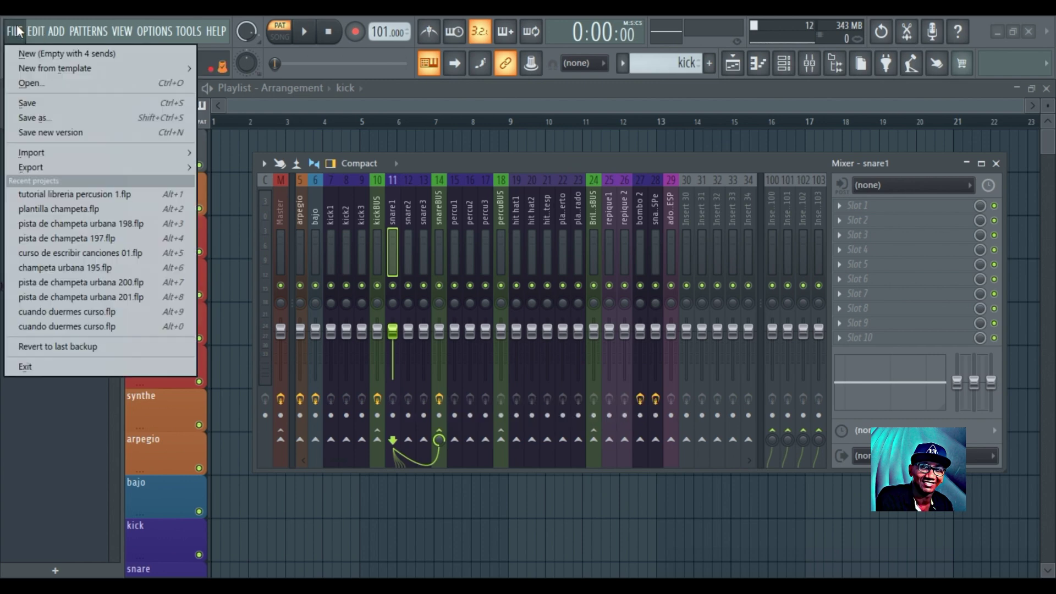
{"action": "left_click", "coordinate": [37, 117]}
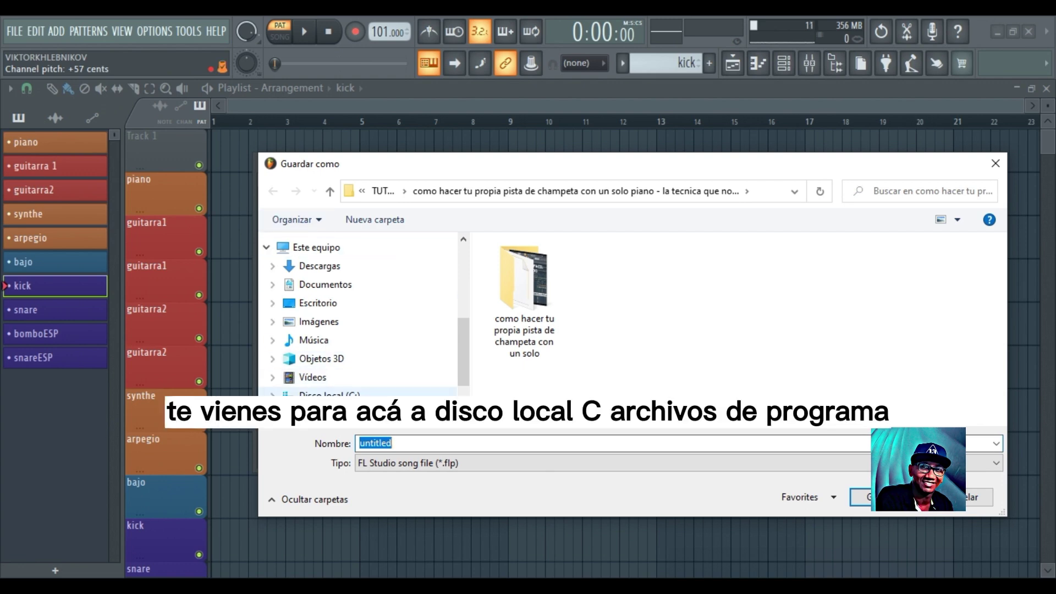
{"action": "left_click", "coordinate": [329, 394]}
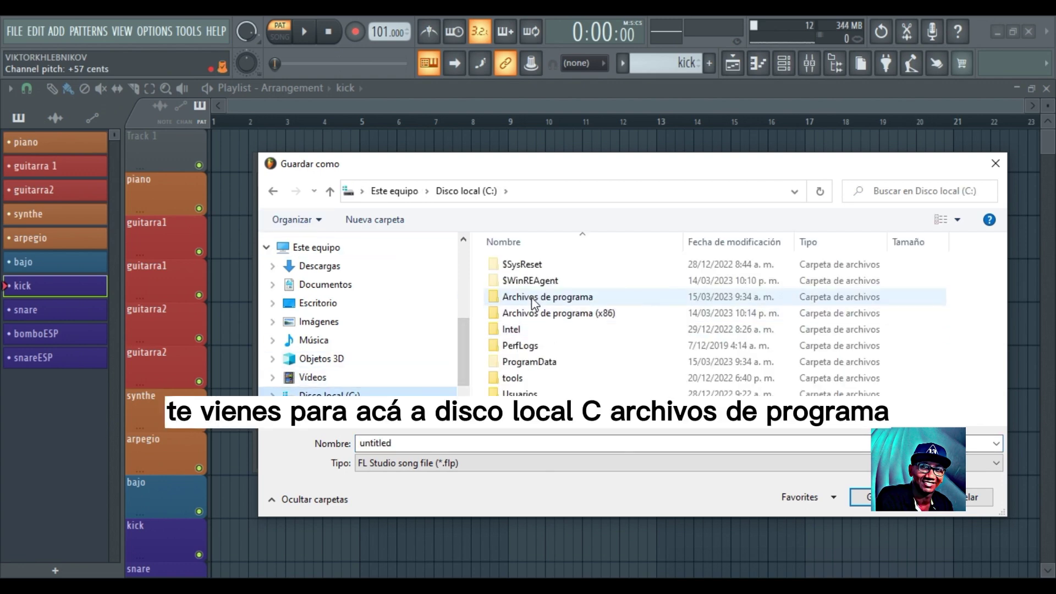
{"action": "double_click", "coordinate": [533, 300]}
{"action": "scroll", "coordinate": [617, 329], "scroll_direction": "down", "scroll_amount": 1}
{"action": "scroll", "coordinate": [617, 329], "scroll_direction": "down", "scroll_amount": 1}
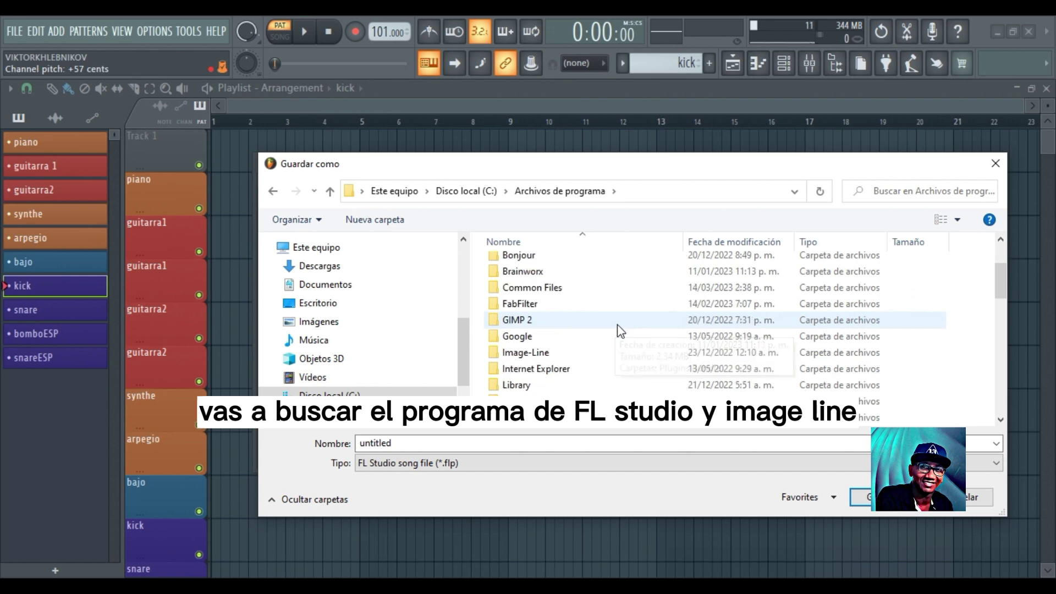
{"action": "double_click", "coordinate": [519, 353]}
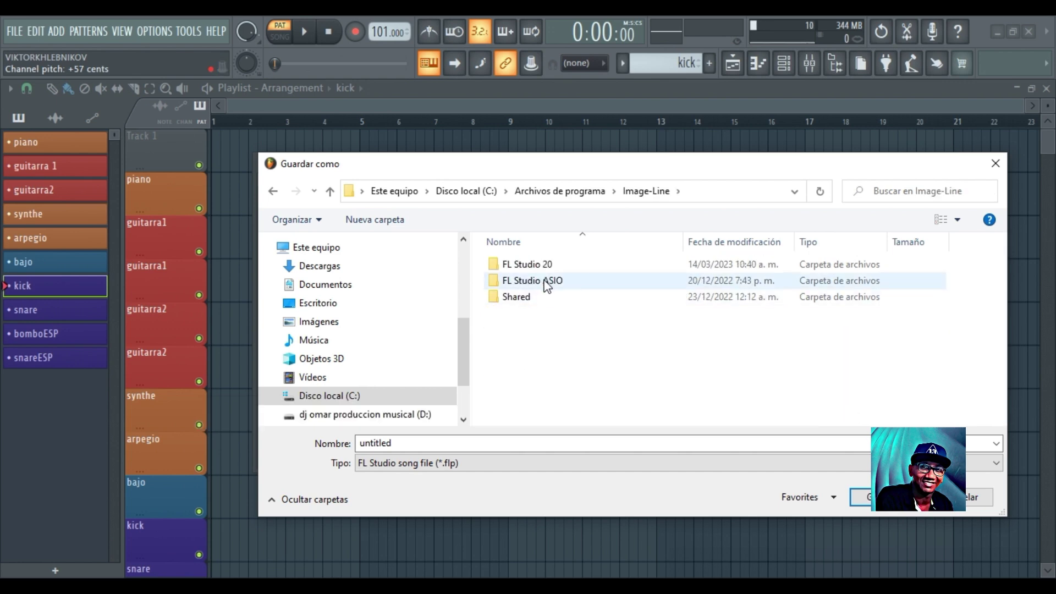
{"action": "double_click", "coordinate": [533, 266]}
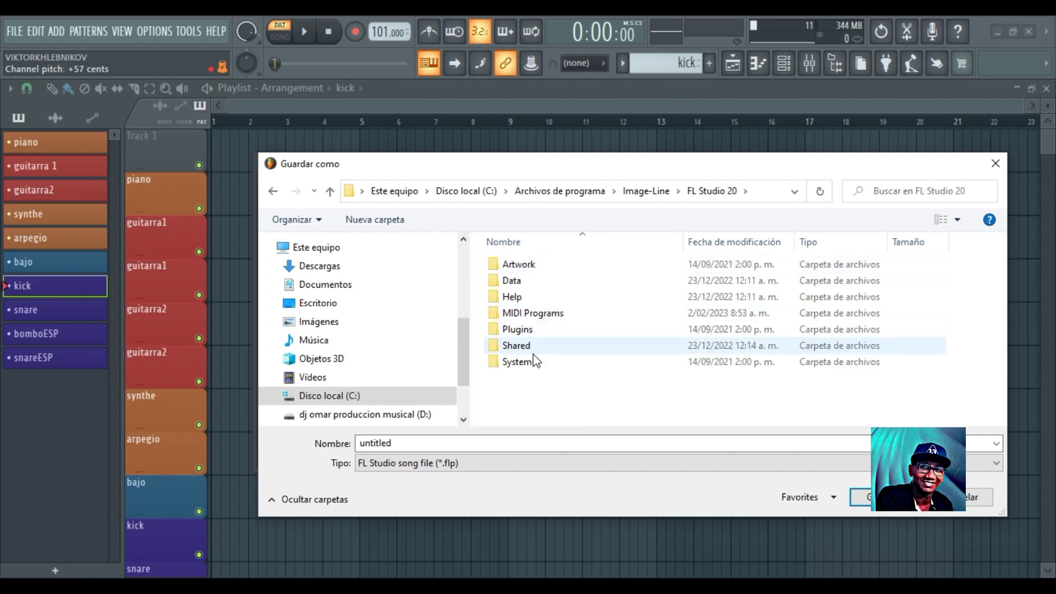
{"action": "double_click", "coordinate": [517, 282]}
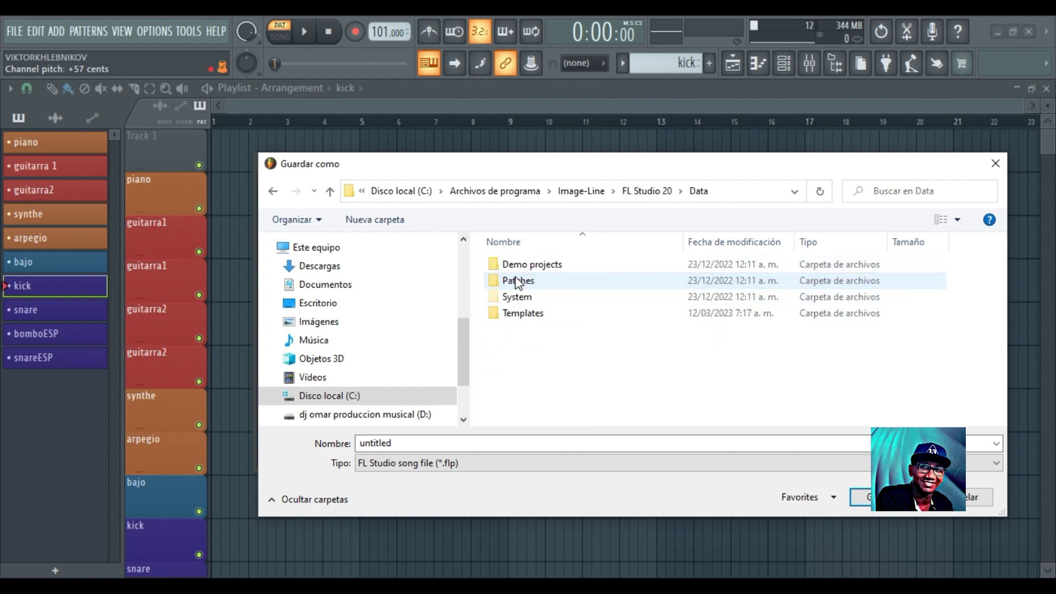
{"action": "double_click", "coordinate": [545, 316]}
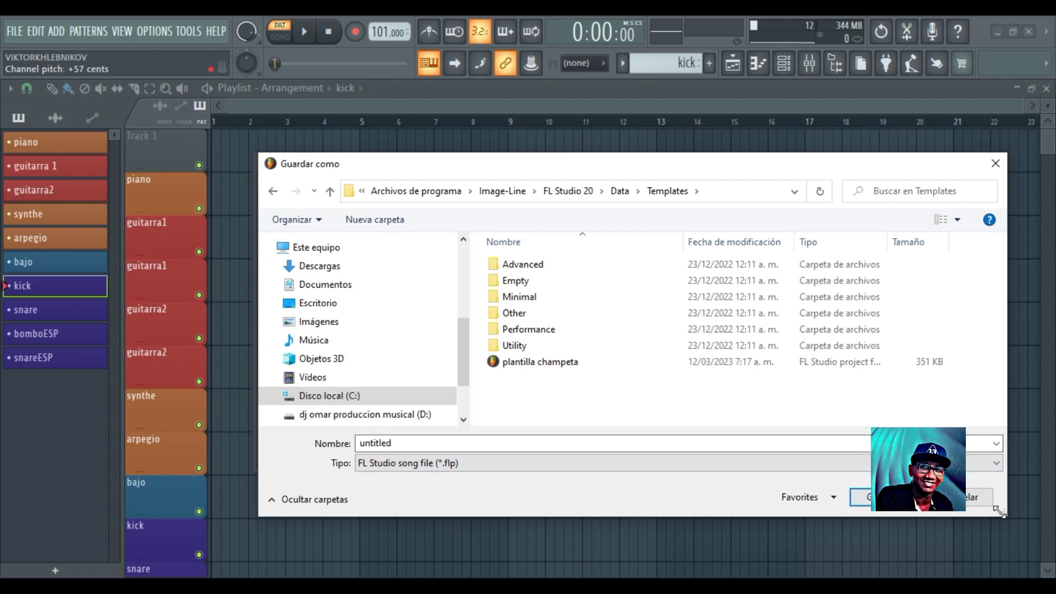
{"action": "left_click", "coordinate": [966, 499]}
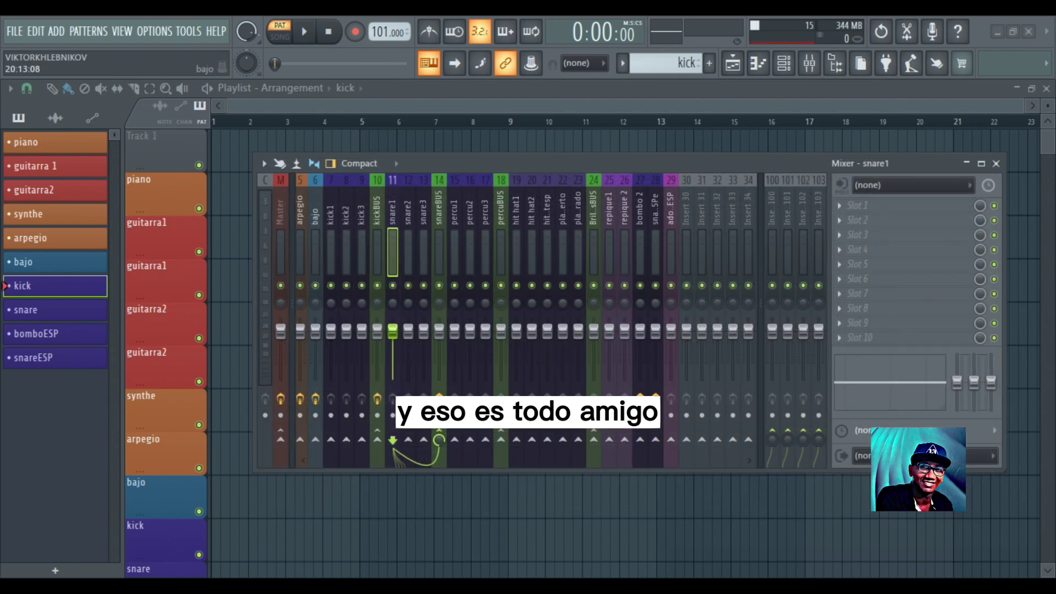